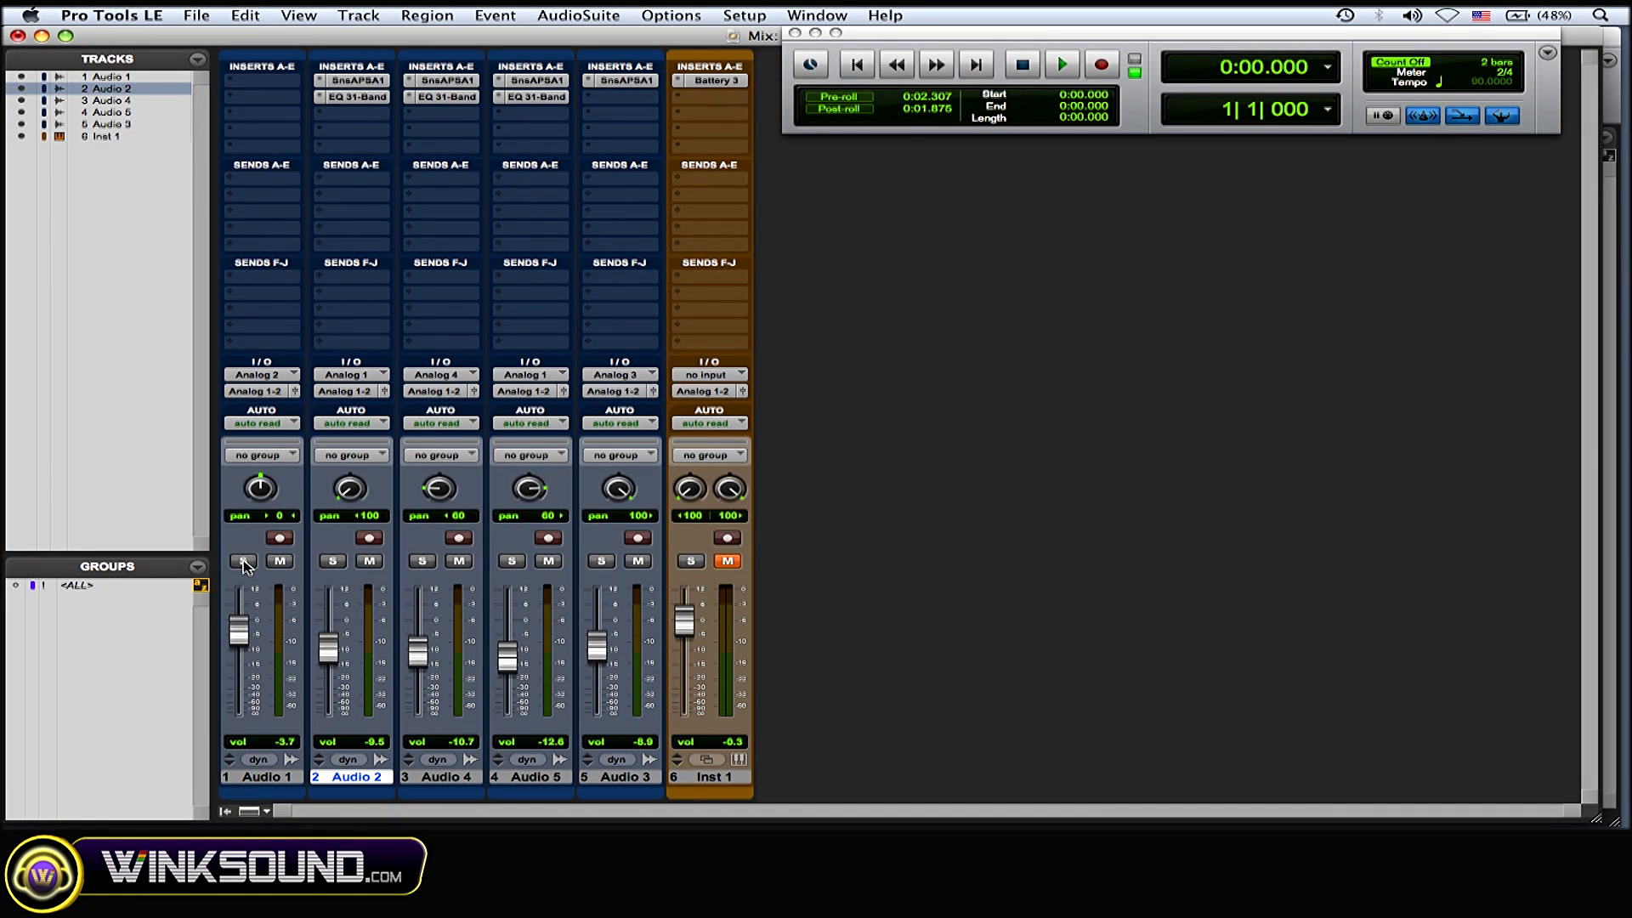
# - Audition the clean Audio 1 track soloed, then unsolo it
pyautogui.click(243, 561)
pyautogui.press('space')
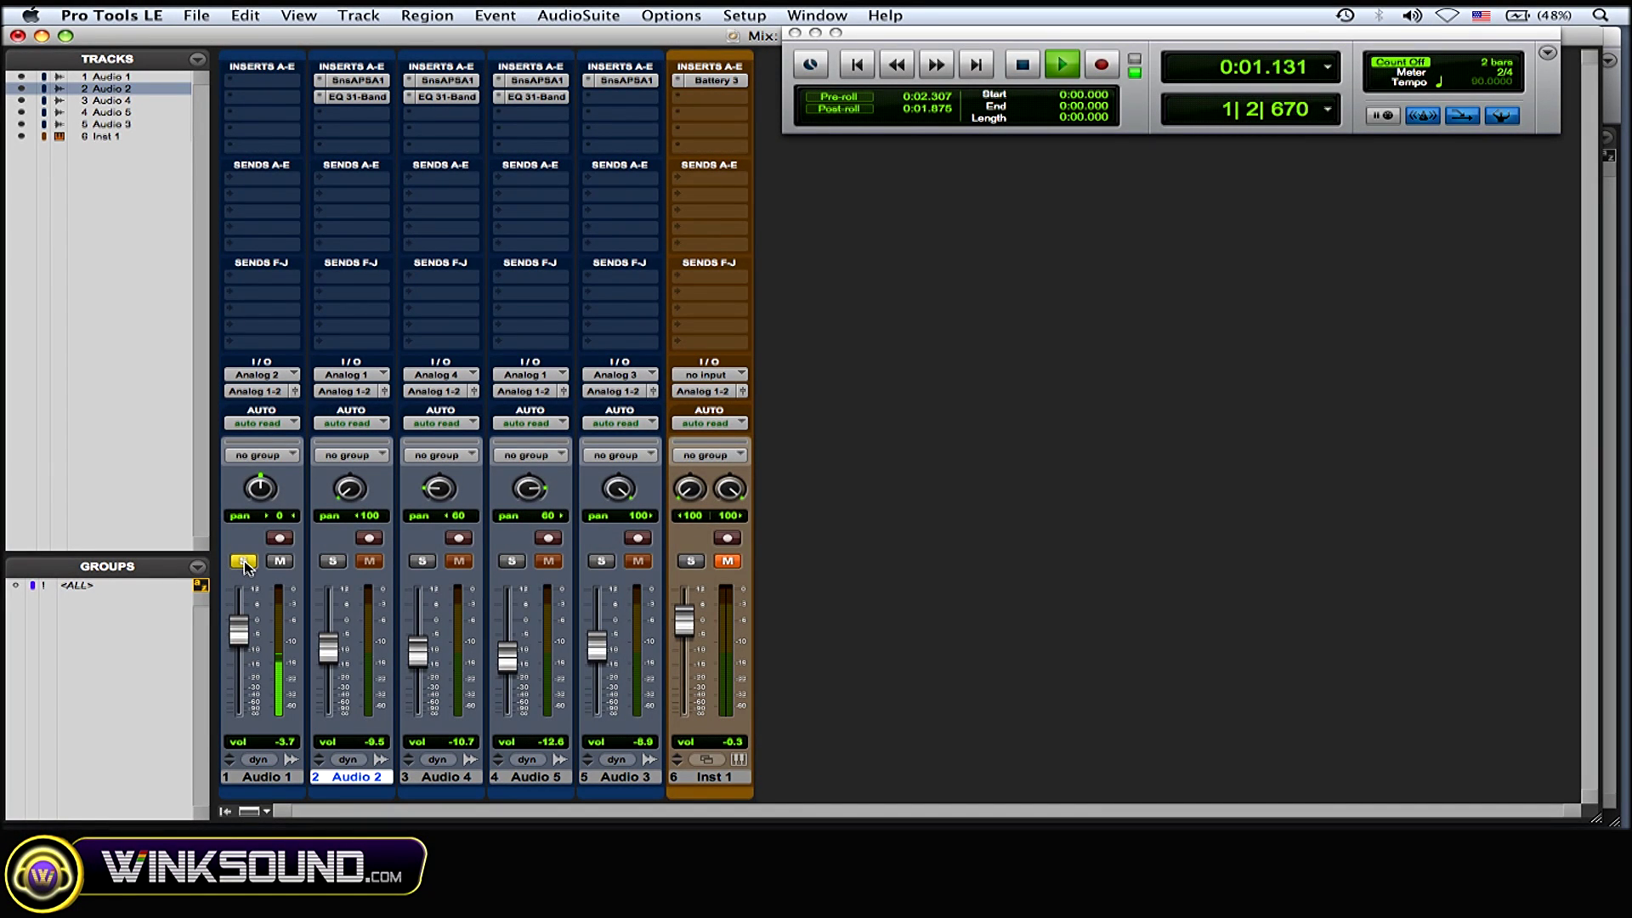
pyautogui.click(244, 561)
pyautogui.press('space')
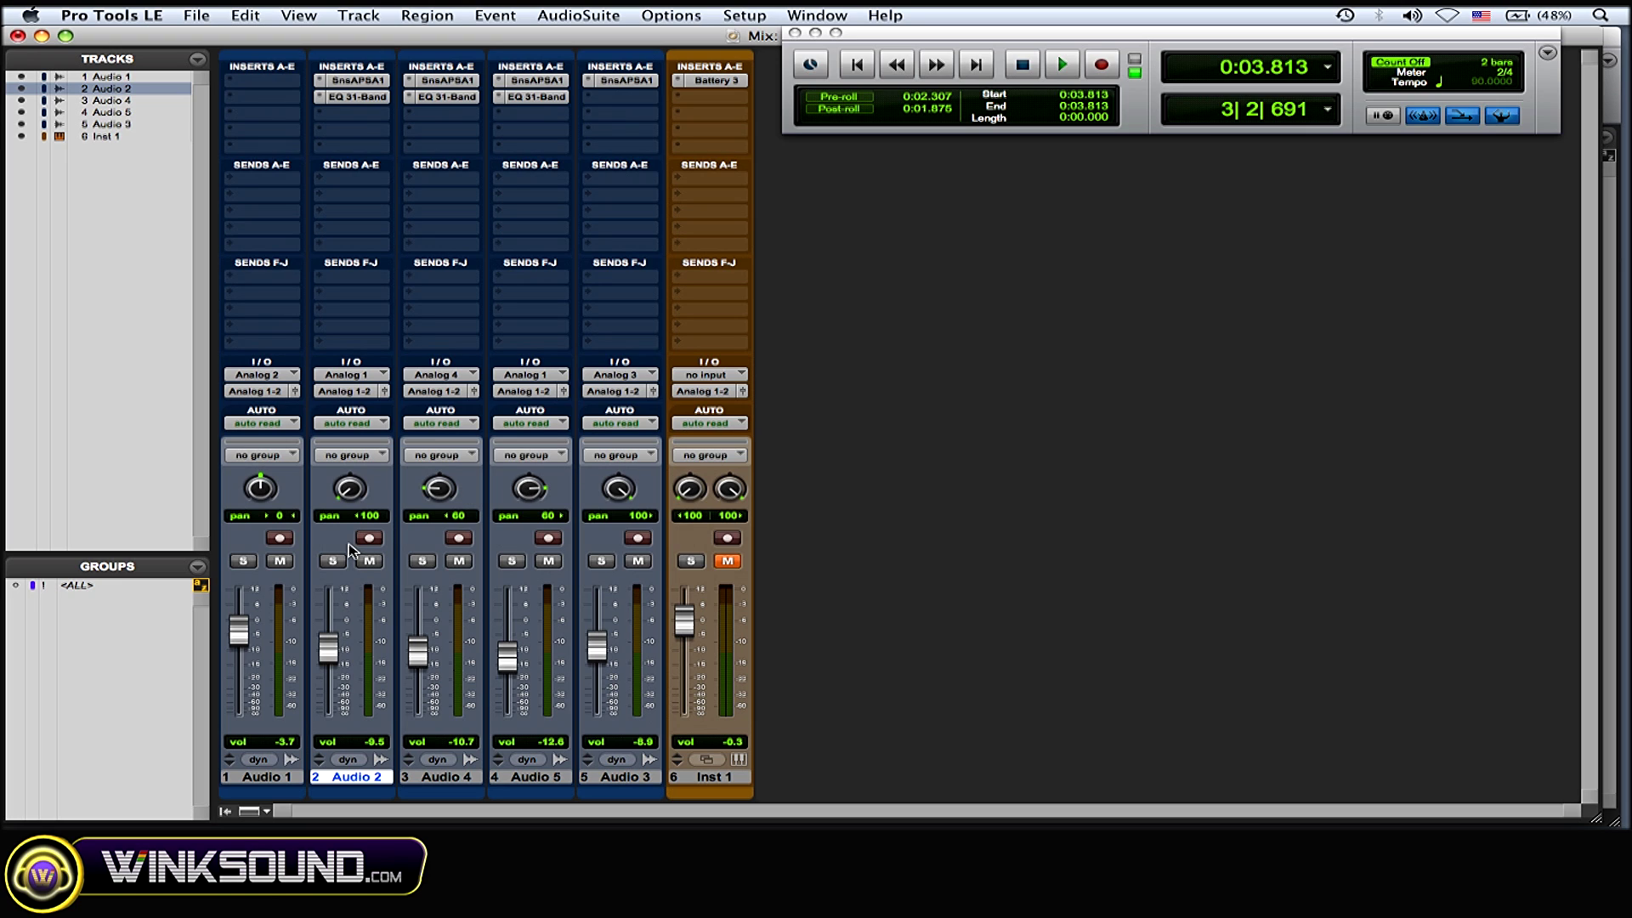
# - Review Audio 2's SansAmp amp and low-pass EQ settings
pyautogui.click(367, 80)
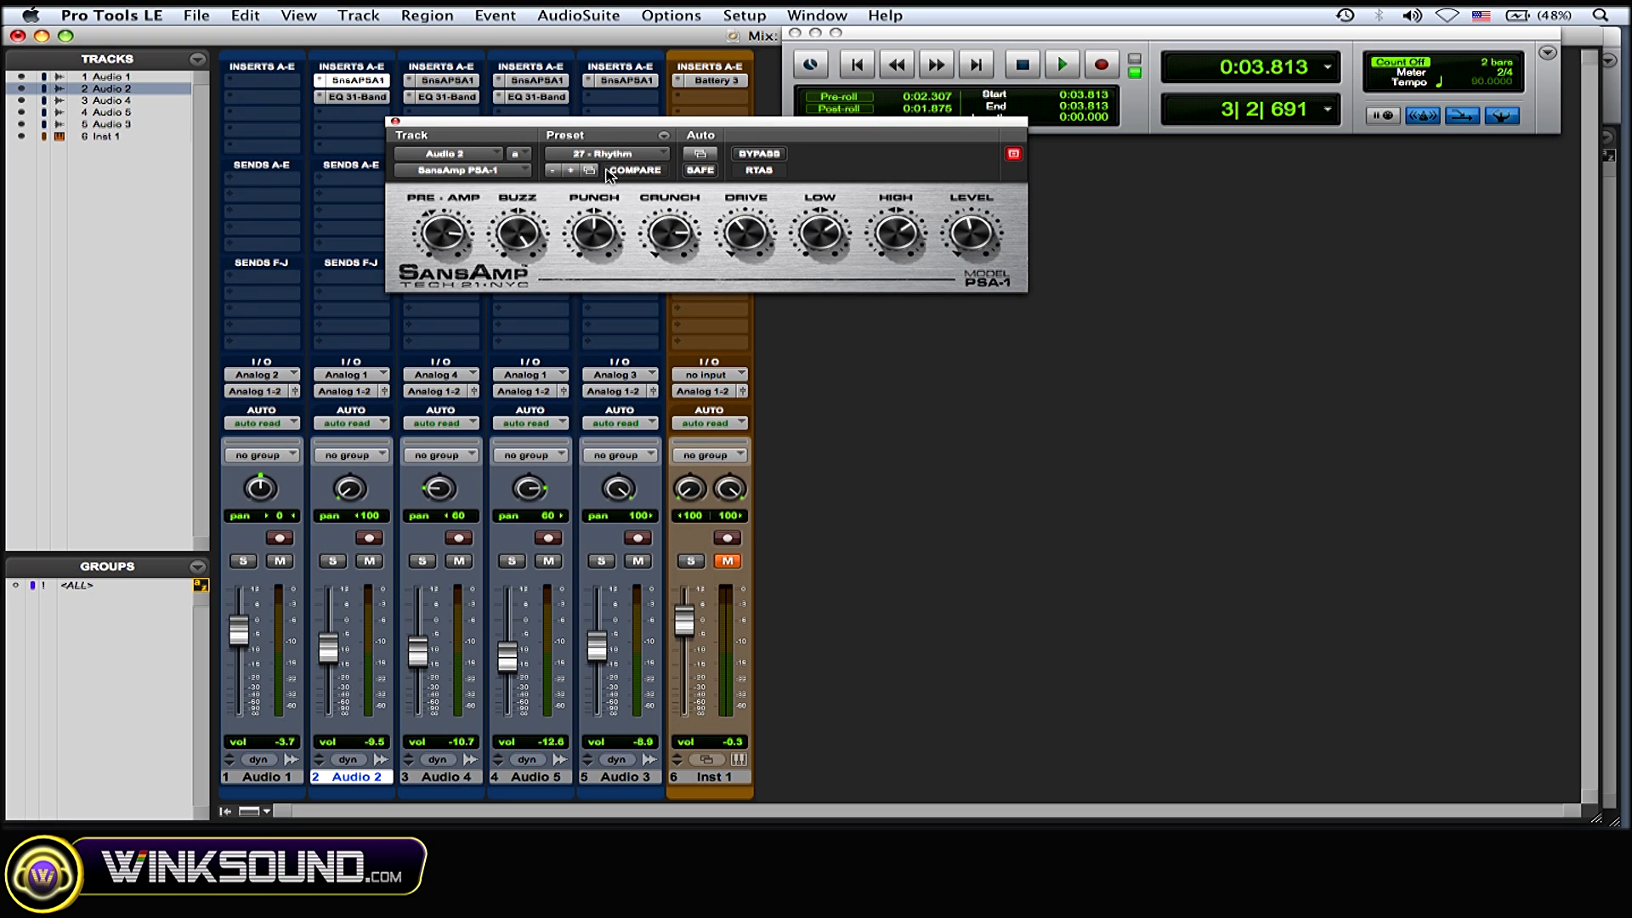
pyautogui.click(395, 121)
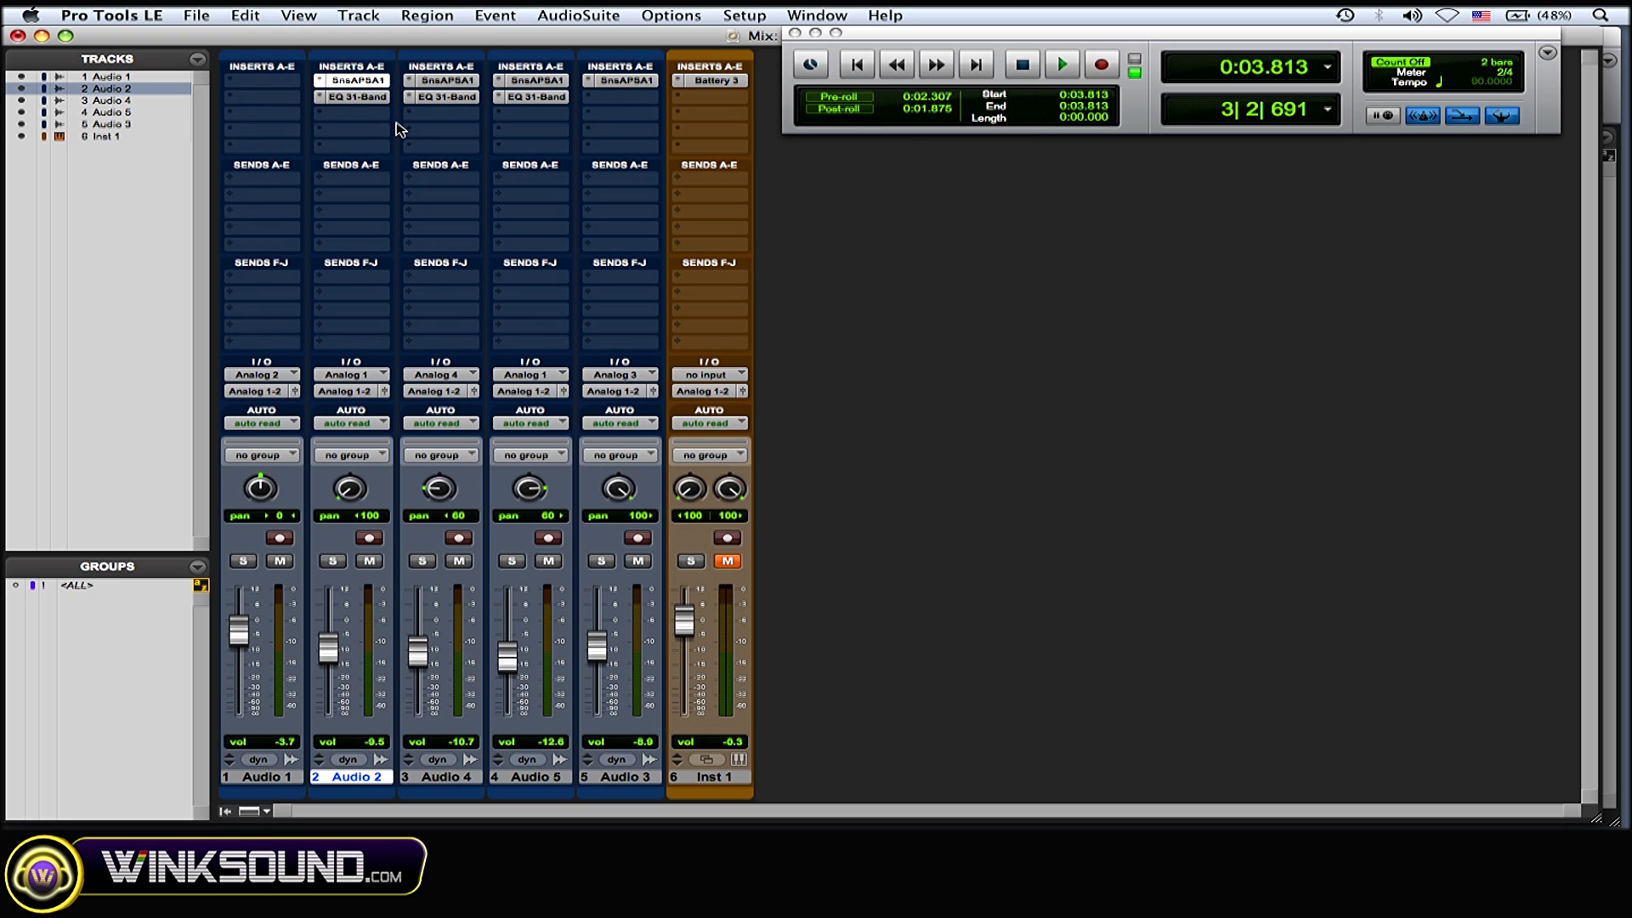
pyautogui.click(362, 98)
pyautogui.moveTo(487, 125); pyautogui.dragTo(484, 124)
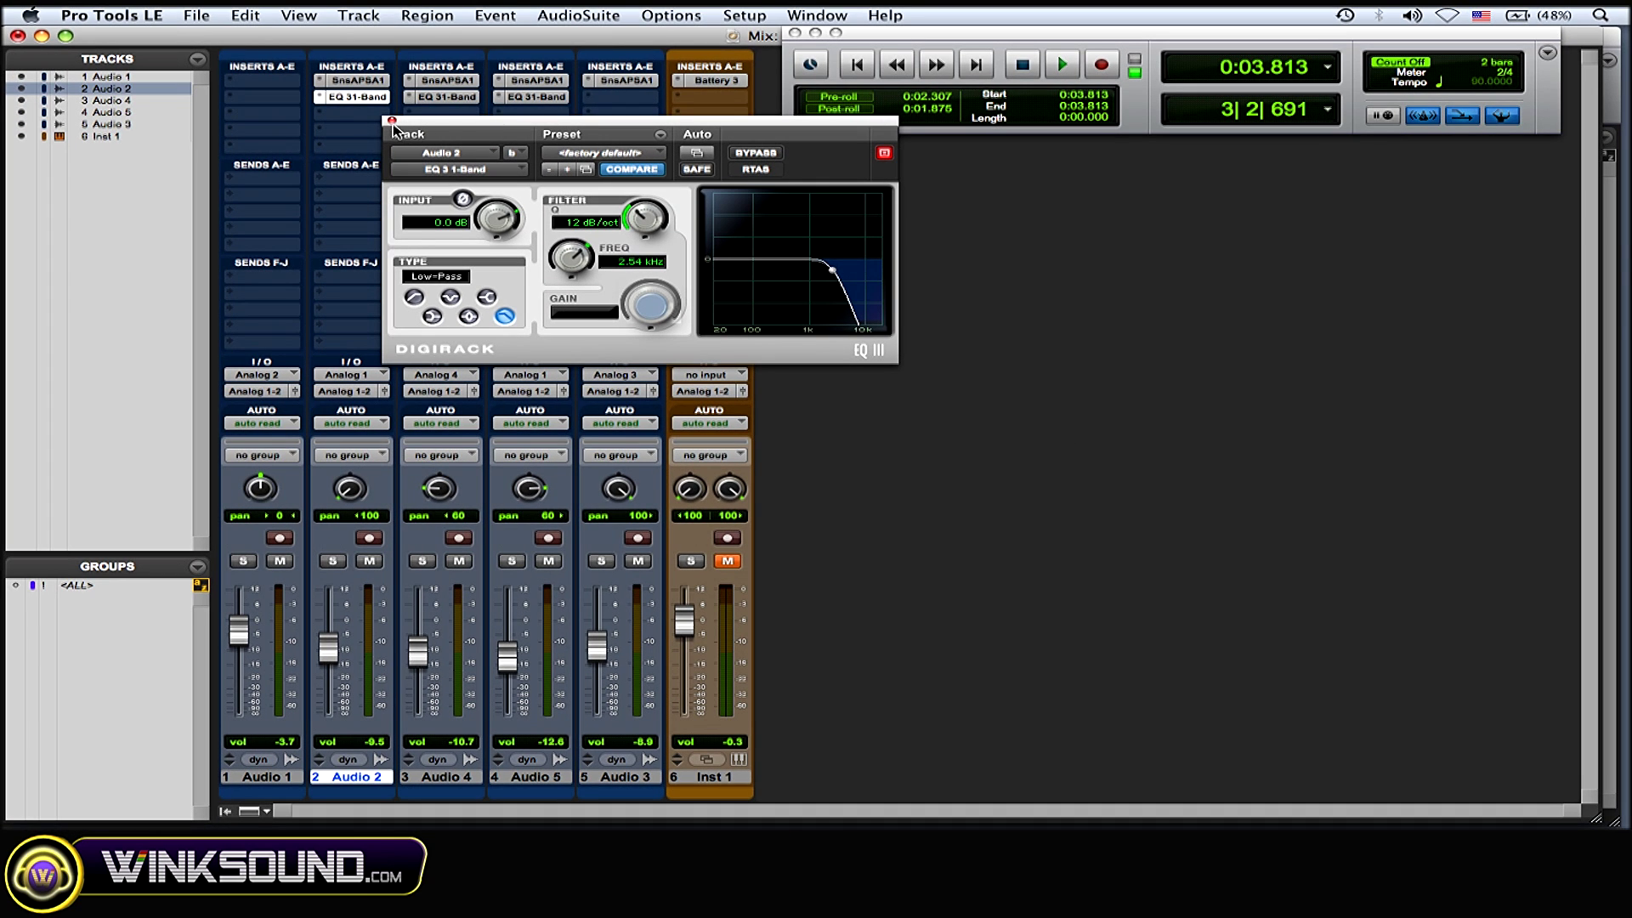
pyautogui.click(392, 121)
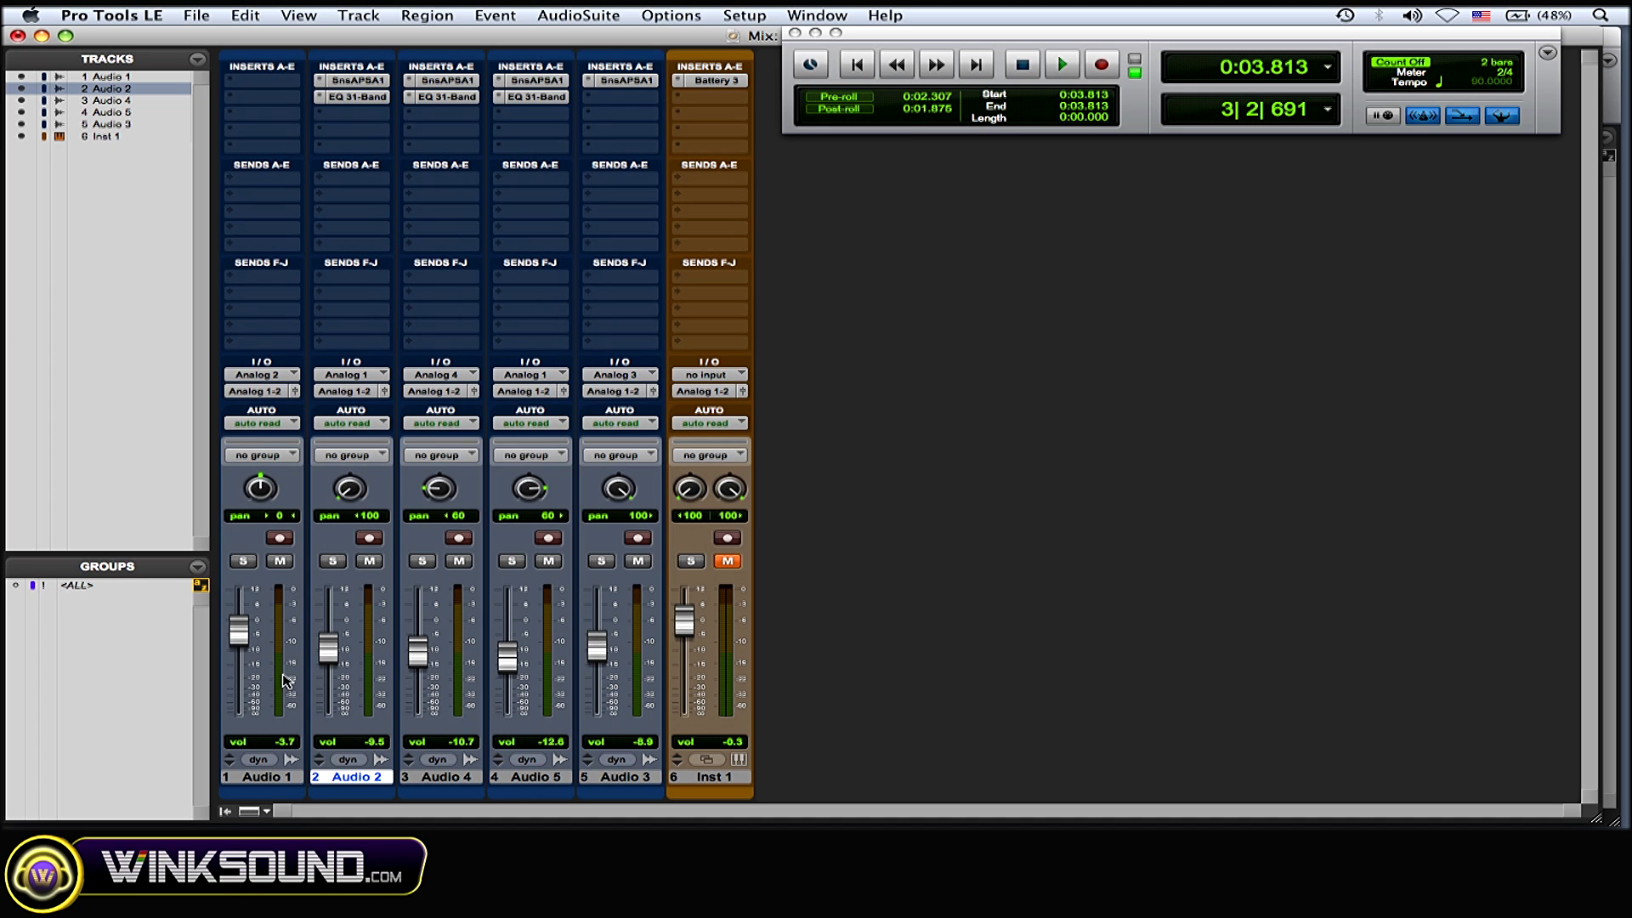
# - Solo Audio 2 and play it back from the session start
pyautogui.click(330, 561)
pyautogui.press('Return')
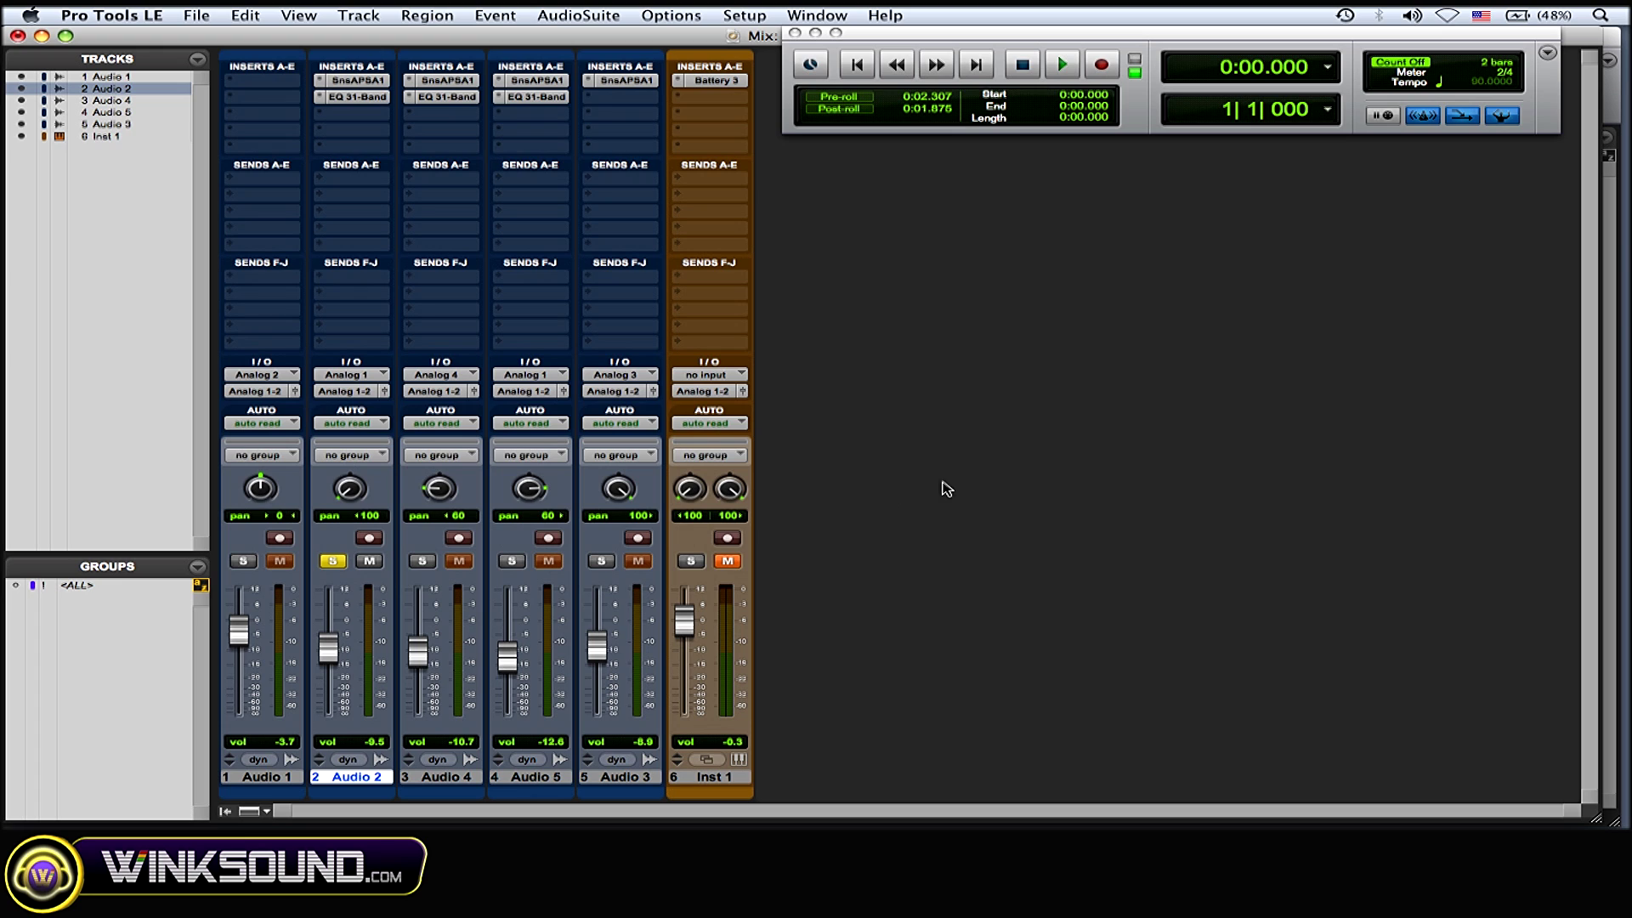
pyautogui.press('space')
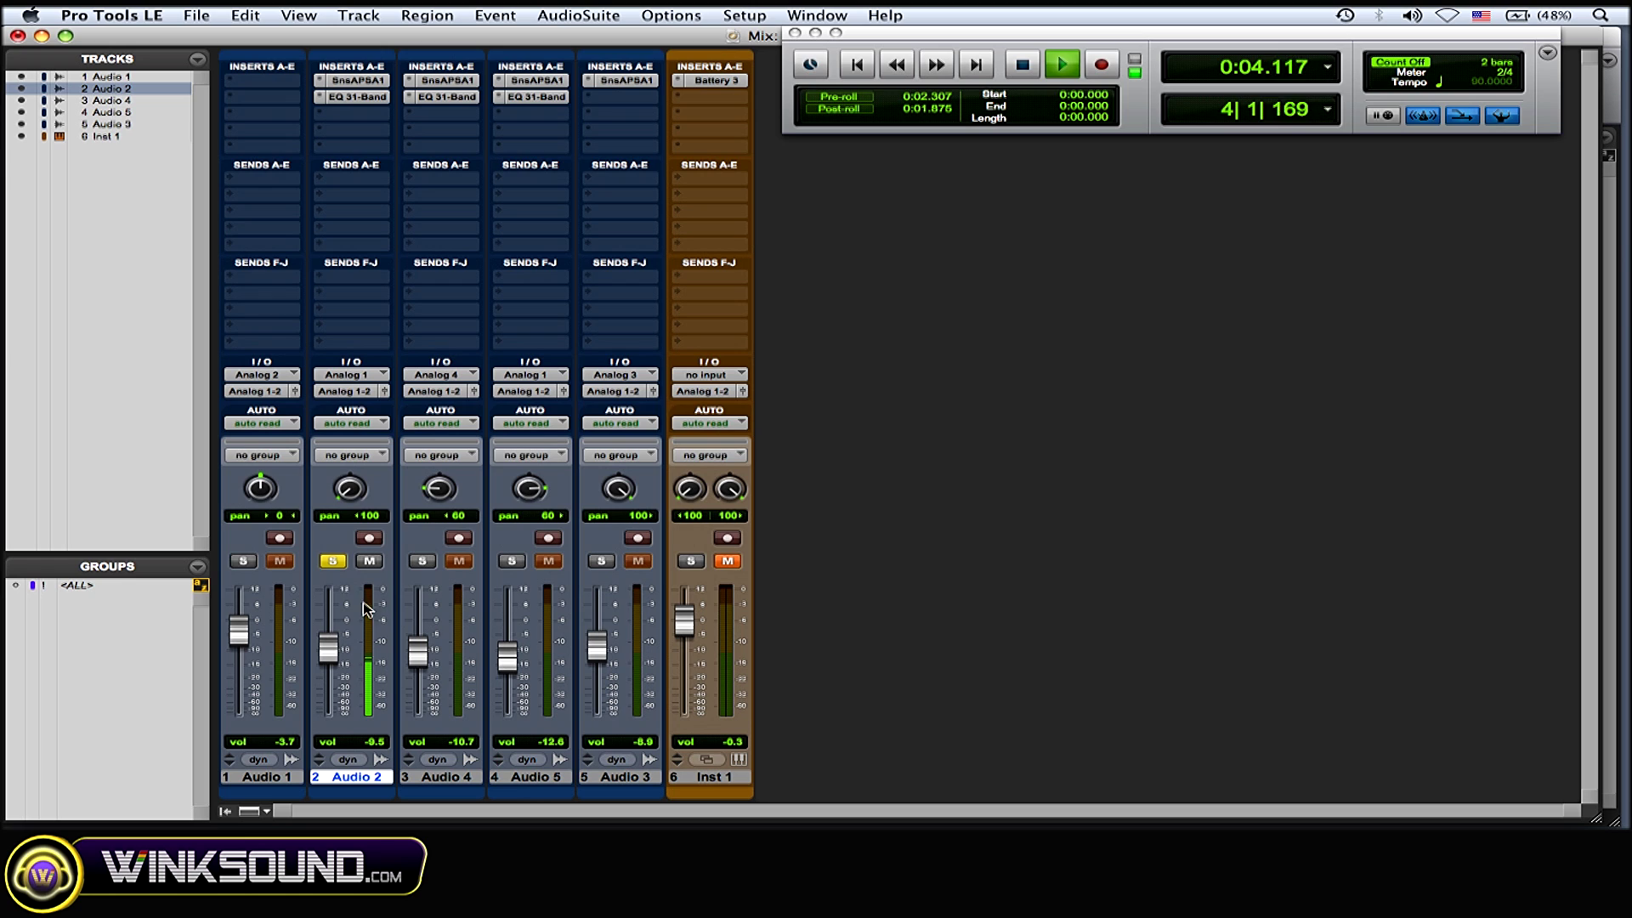
pyautogui.press('space')
# - Move the solo from Audio 2 to Audio 4 and review Audio 4's SansAmp and EQ settings
pyautogui.click(333, 561)
pyautogui.click(423, 561)
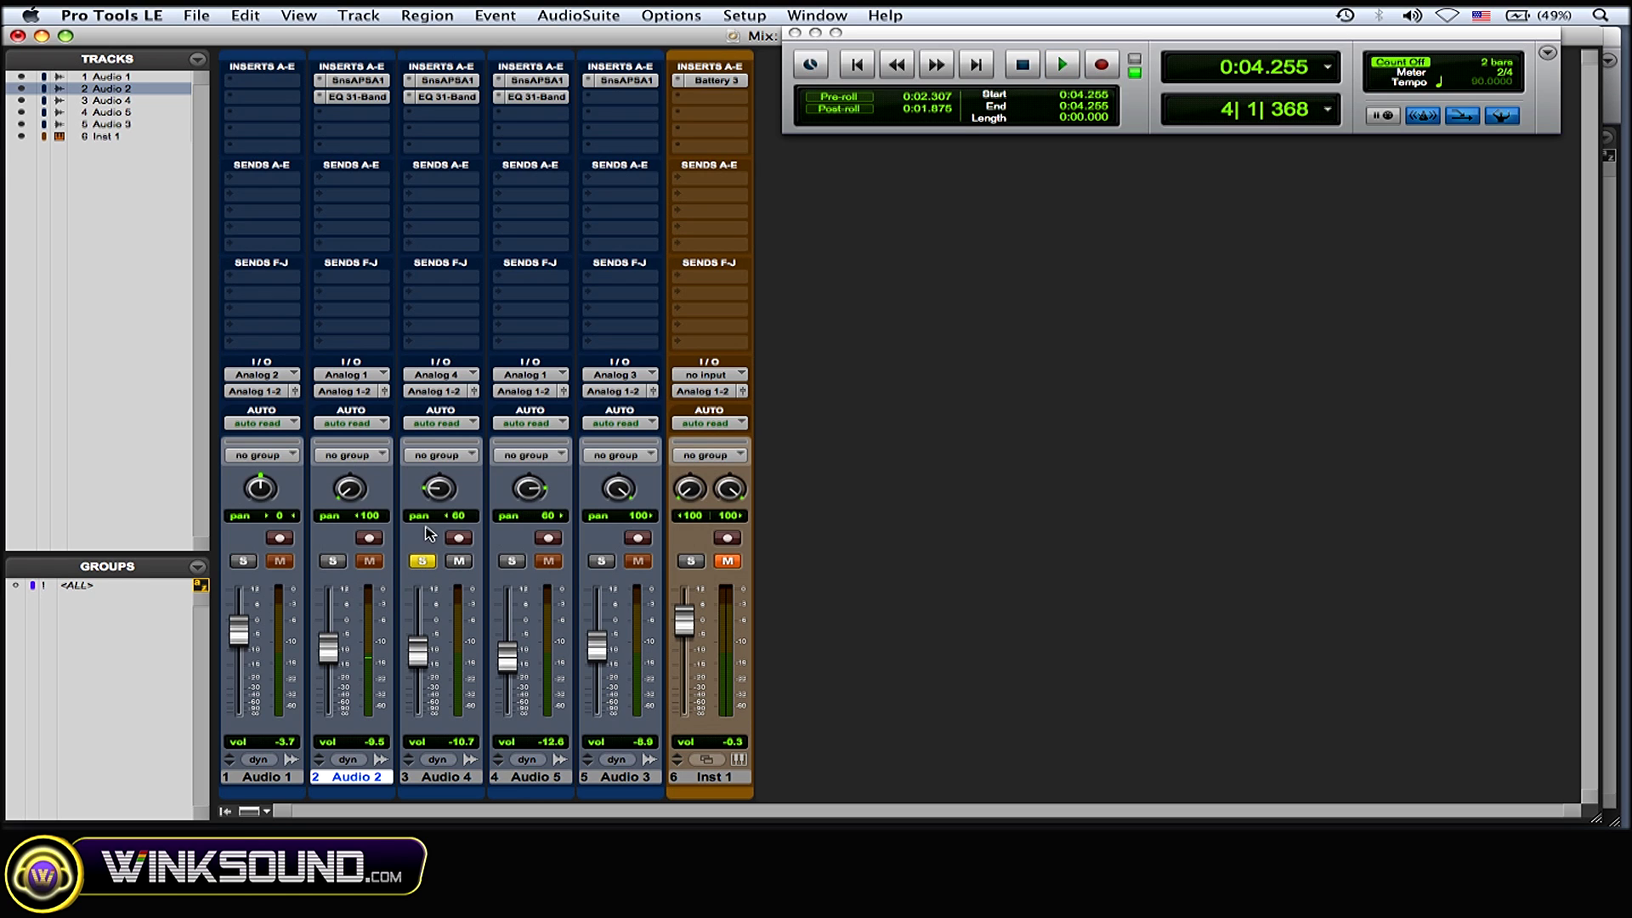
pyautogui.click(442, 80)
pyautogui.click(392, 121)
pyautogui.click(459, 99)
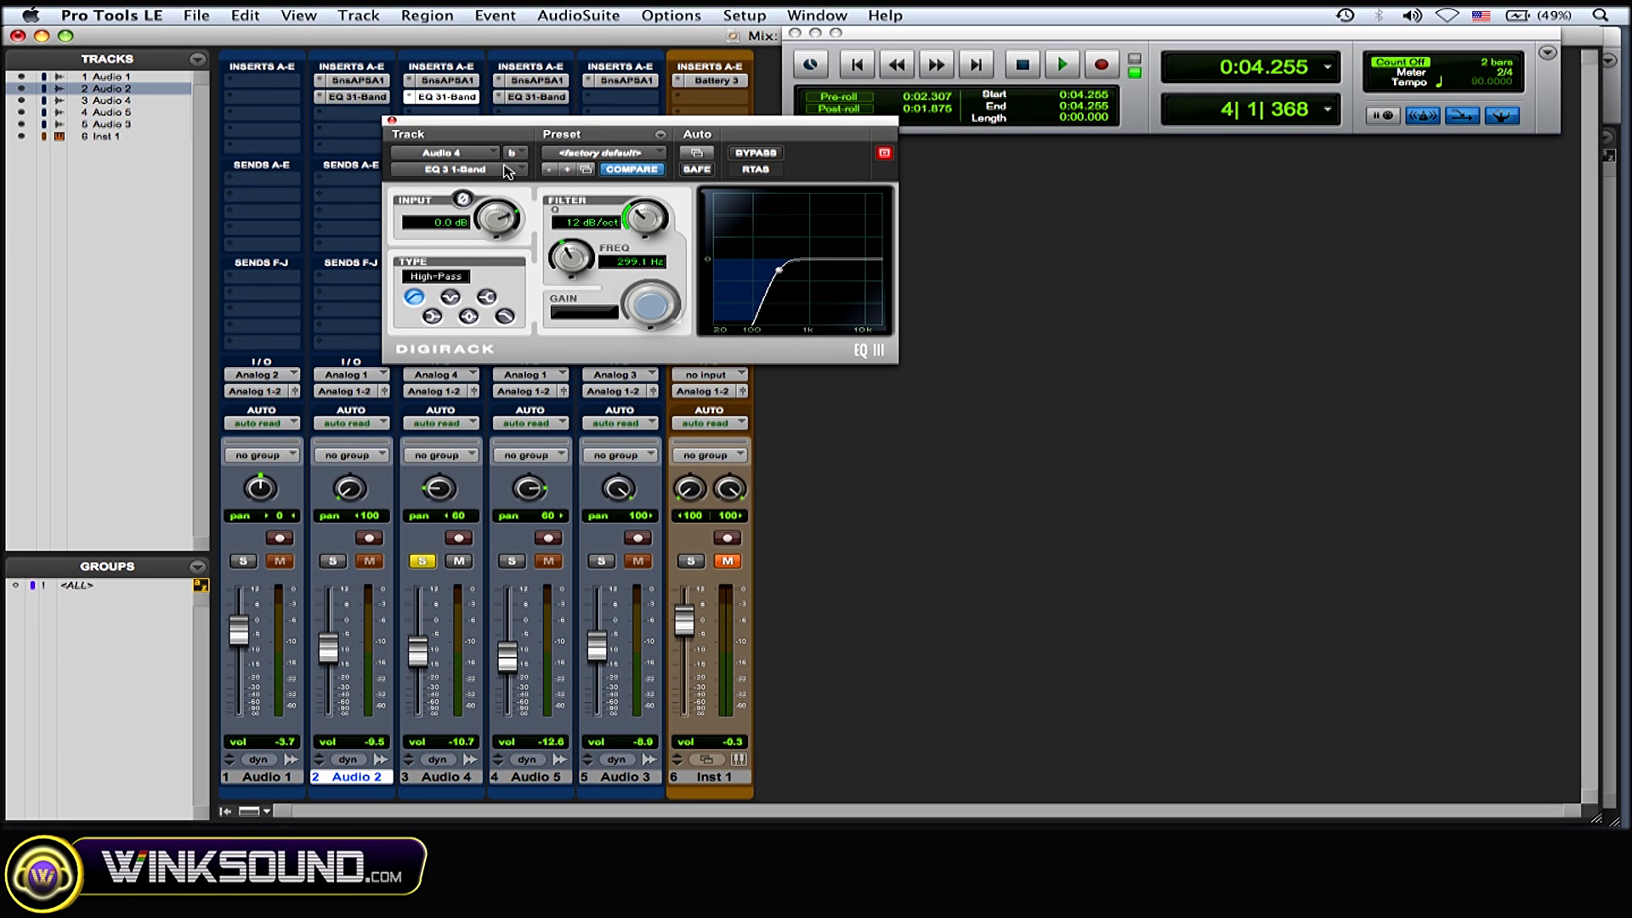
pyautogui.click(390, 120)
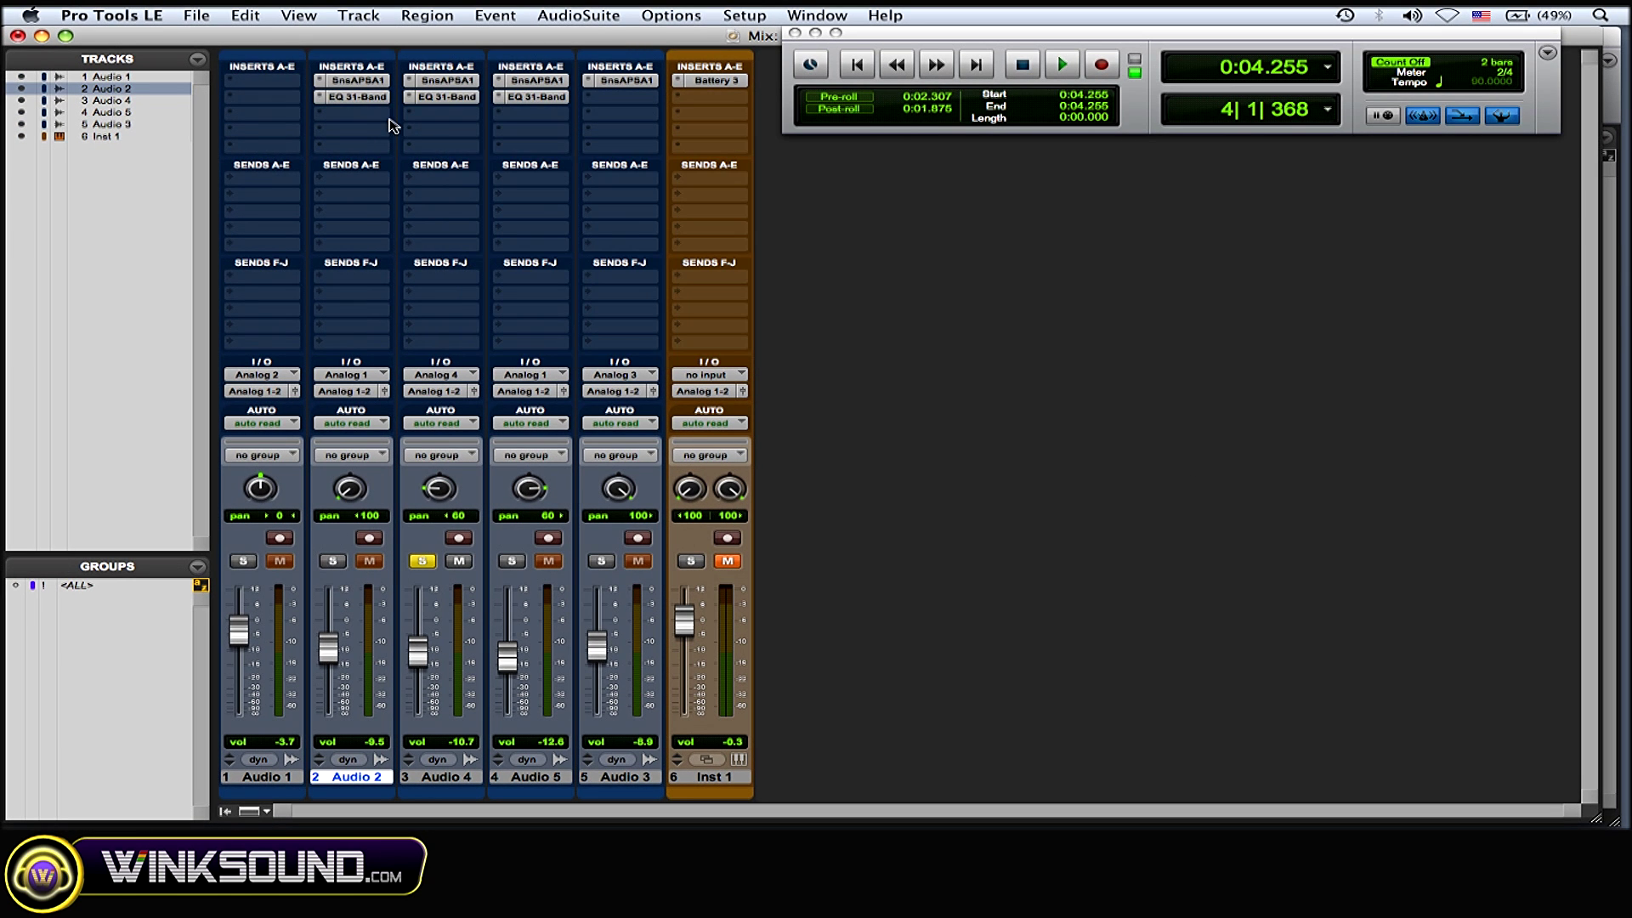
# - Mute Inst 1 and play the soloed Audio 4 from the start
pyautogui.click(727, 563)
pyautogui.click(423, 562)
pyautogui.click(424, 562)
pyautogui.press('Return')
pyautogui.press('space')
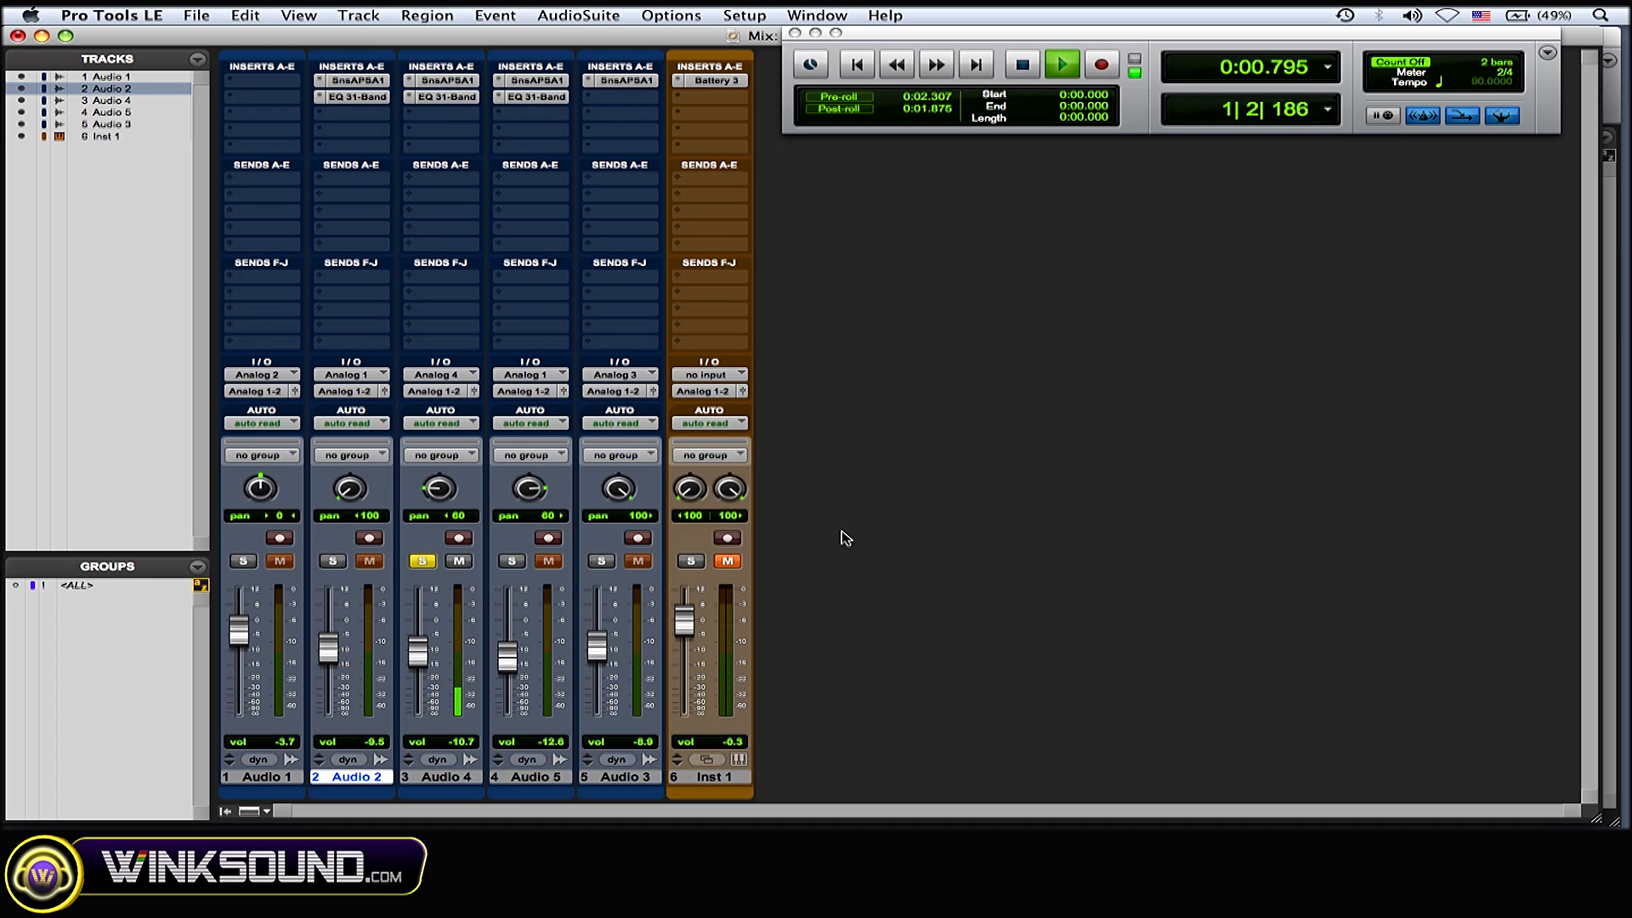
pyautogui.press('space')
# - Play Audio 2 and Audio 4 soloed together from the start, then unsolo Audio 4
pyautogui.click(330, 562)
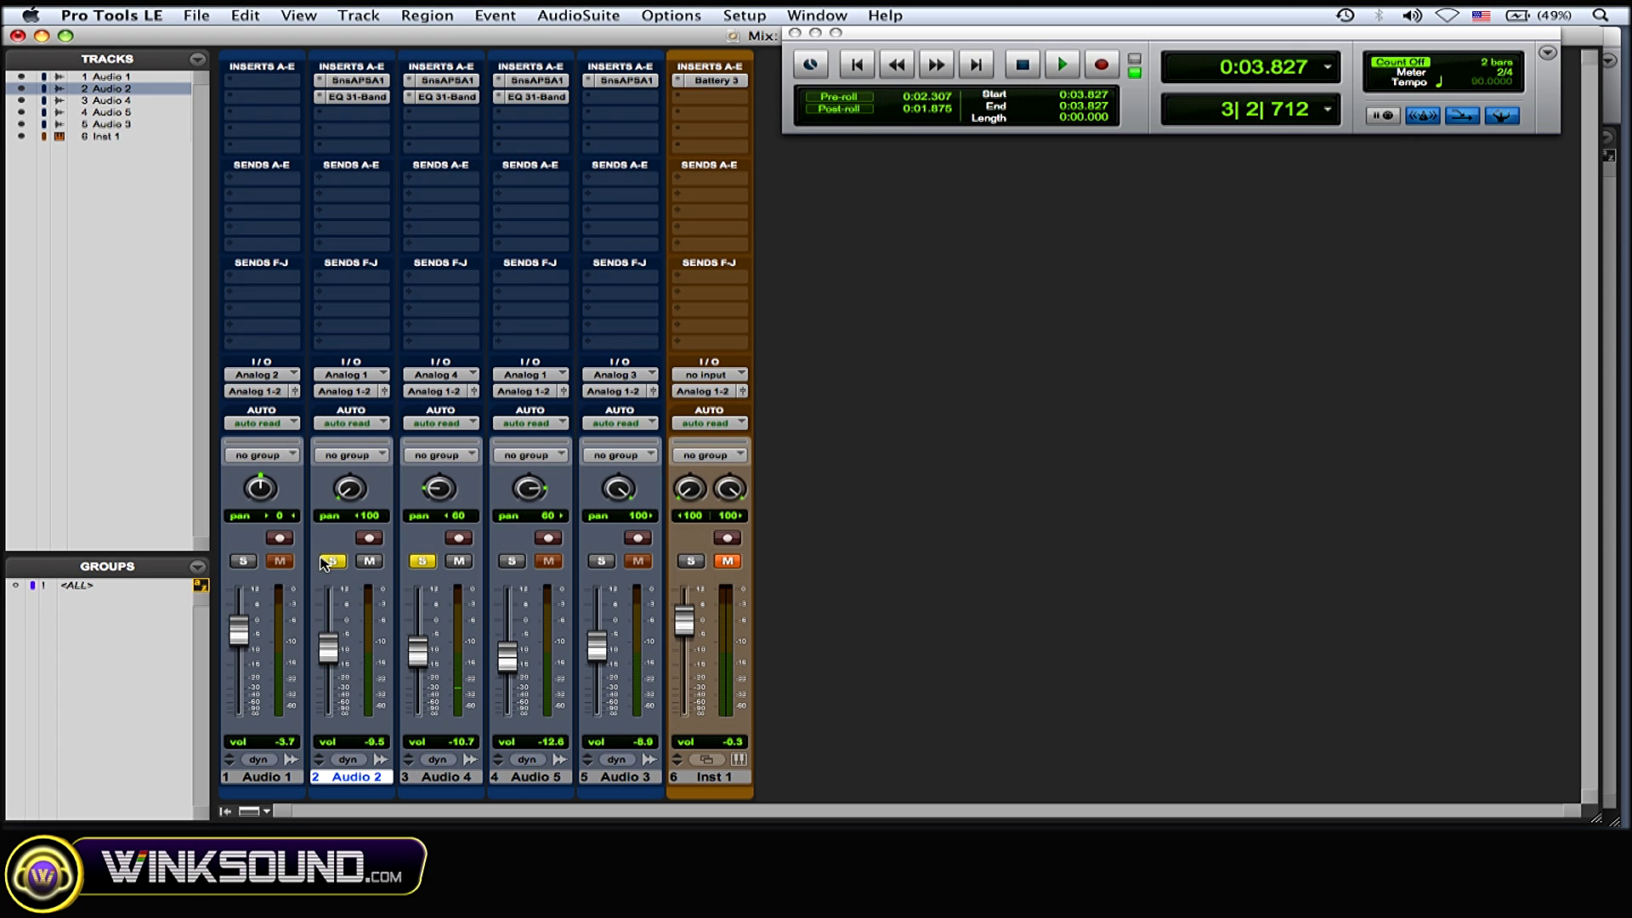
pyautogui.press('Return')
pyautogui.press('space')
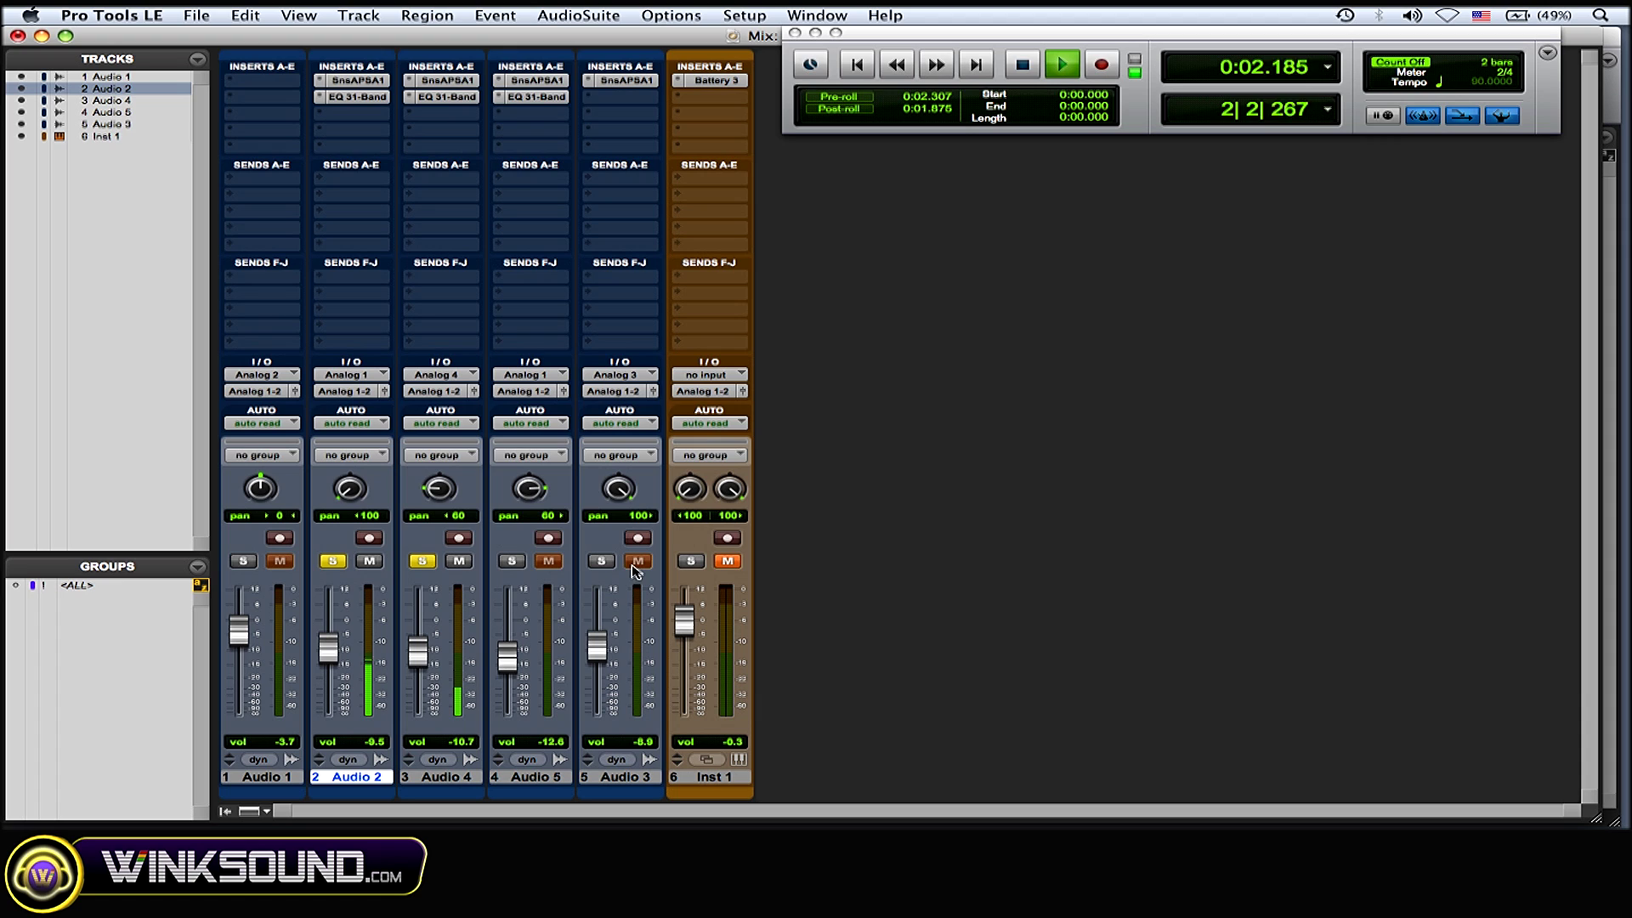
pyautogui.press('space')
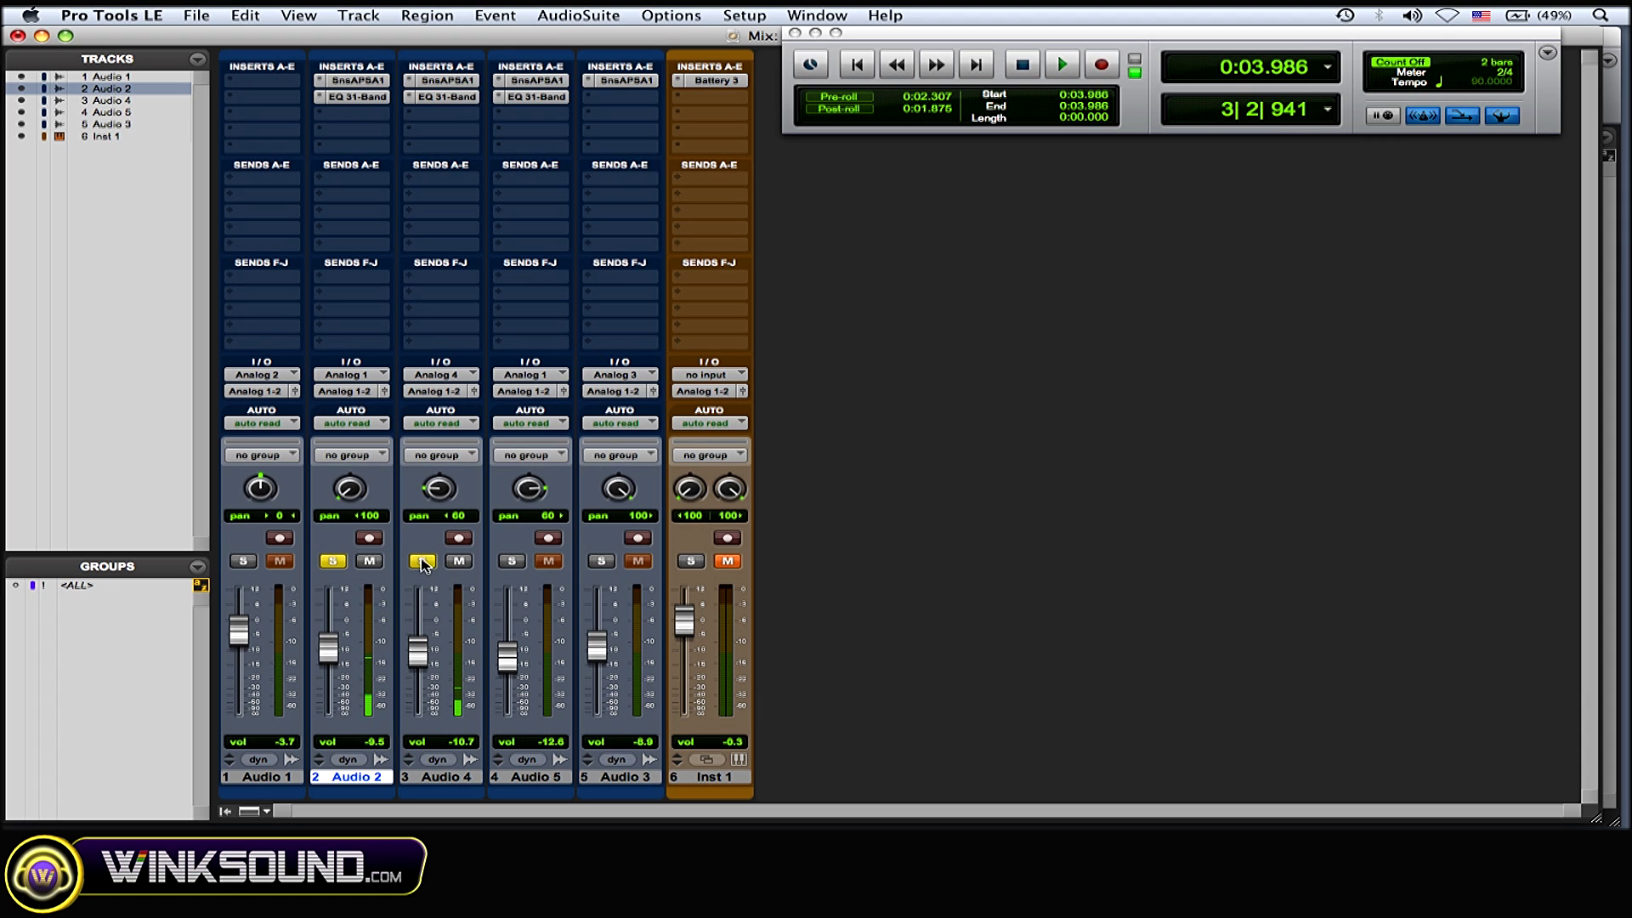
pyautogui.click(423, 561)
# - Move the solo from Audio 2 to Audio 5 and review Audio 5's SansAmp and EQ settings
pyautogui.click(333, 561)
pyautogui.click(512, 561)
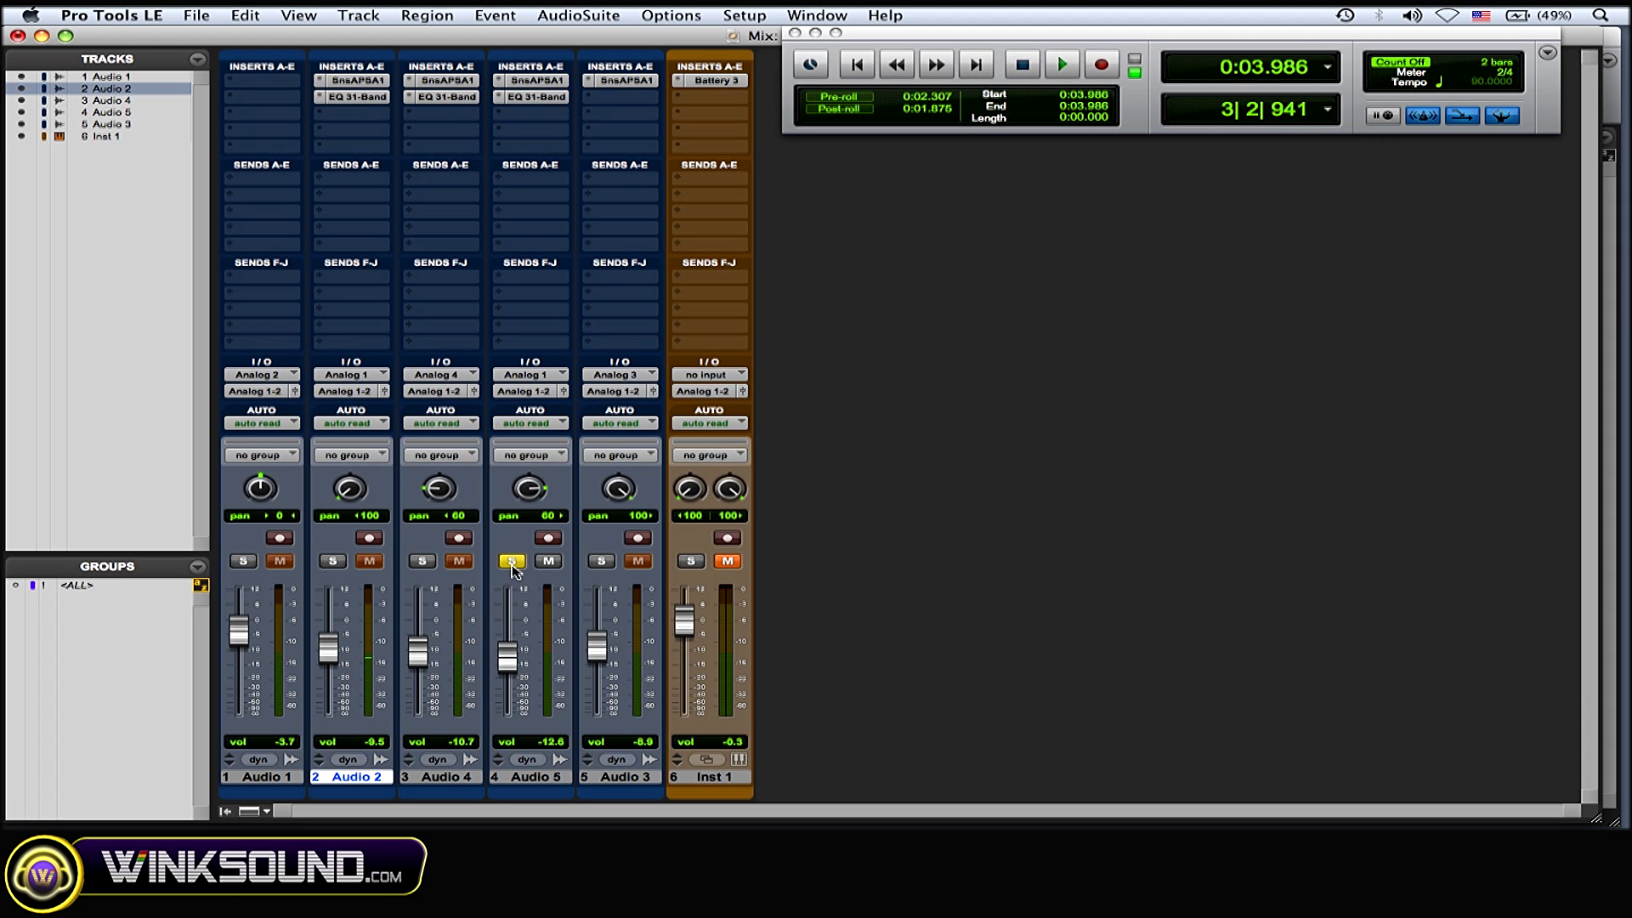
pyautogui.click(530, 80)
pyautogui.click(391, 120)
pyautogui.click(535, 97)
pyautogui.moveTo(563, 127); pyautogui.dragTo(583, 119)
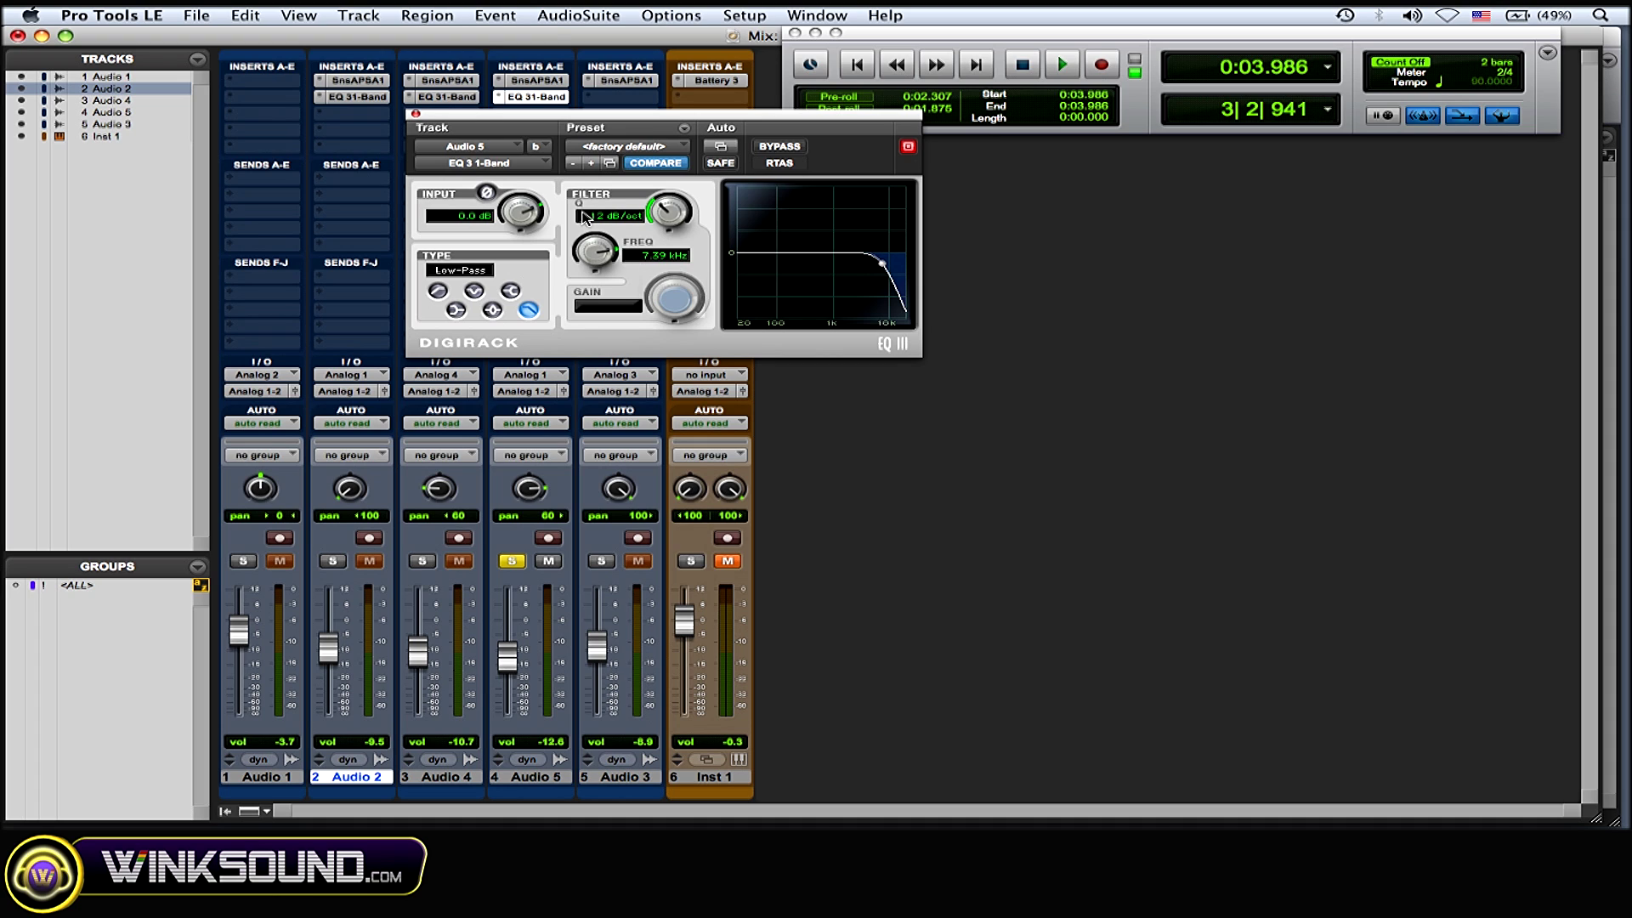
pyautogui.click(414, 113)
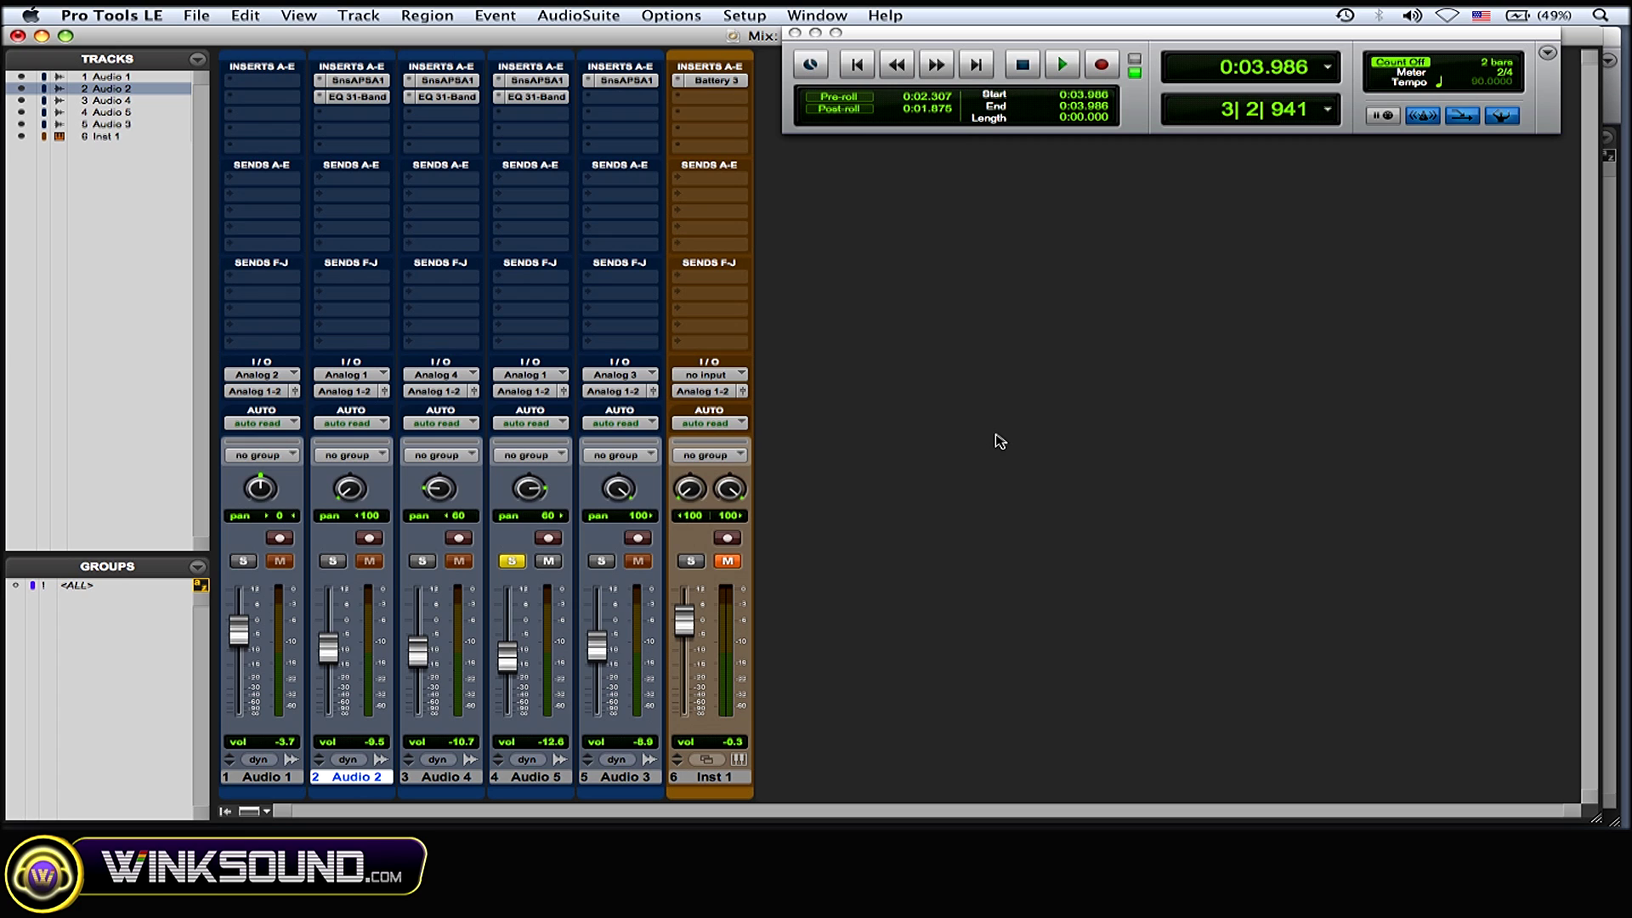
# - Compare Audio 5 with its EQ bypassed and re-enabled during playback
pyautogui.press('Return')
pyautogui.click(544, 97)
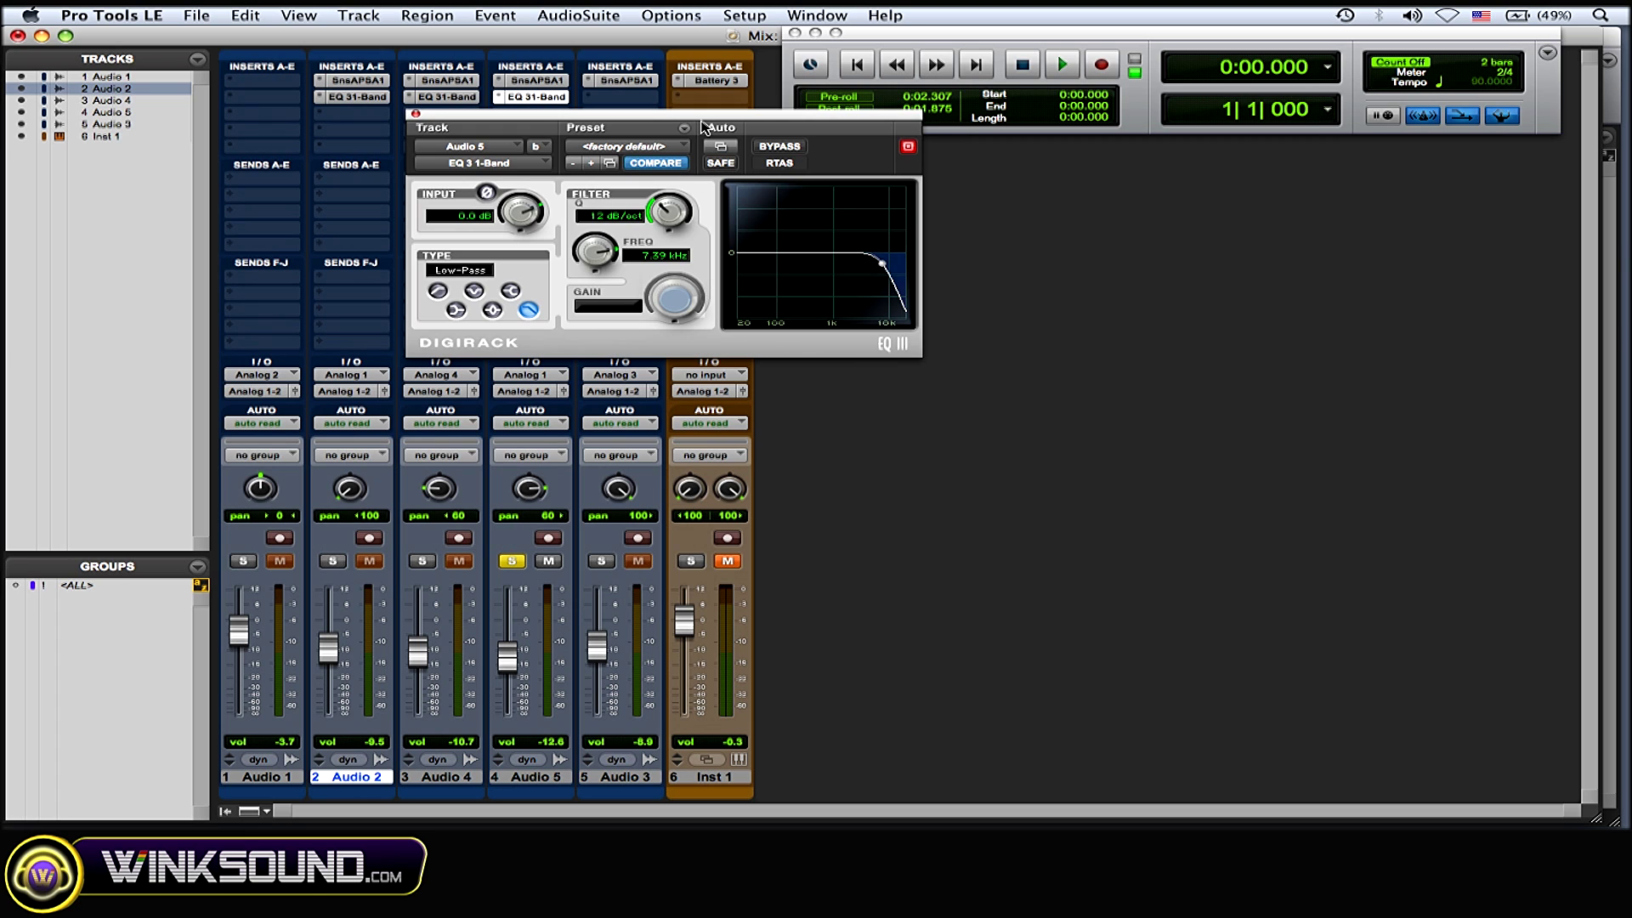
pyautogui.moveTo(751, 109); pyautogui.dragTo(823, 137)
pyautogui.press('space')
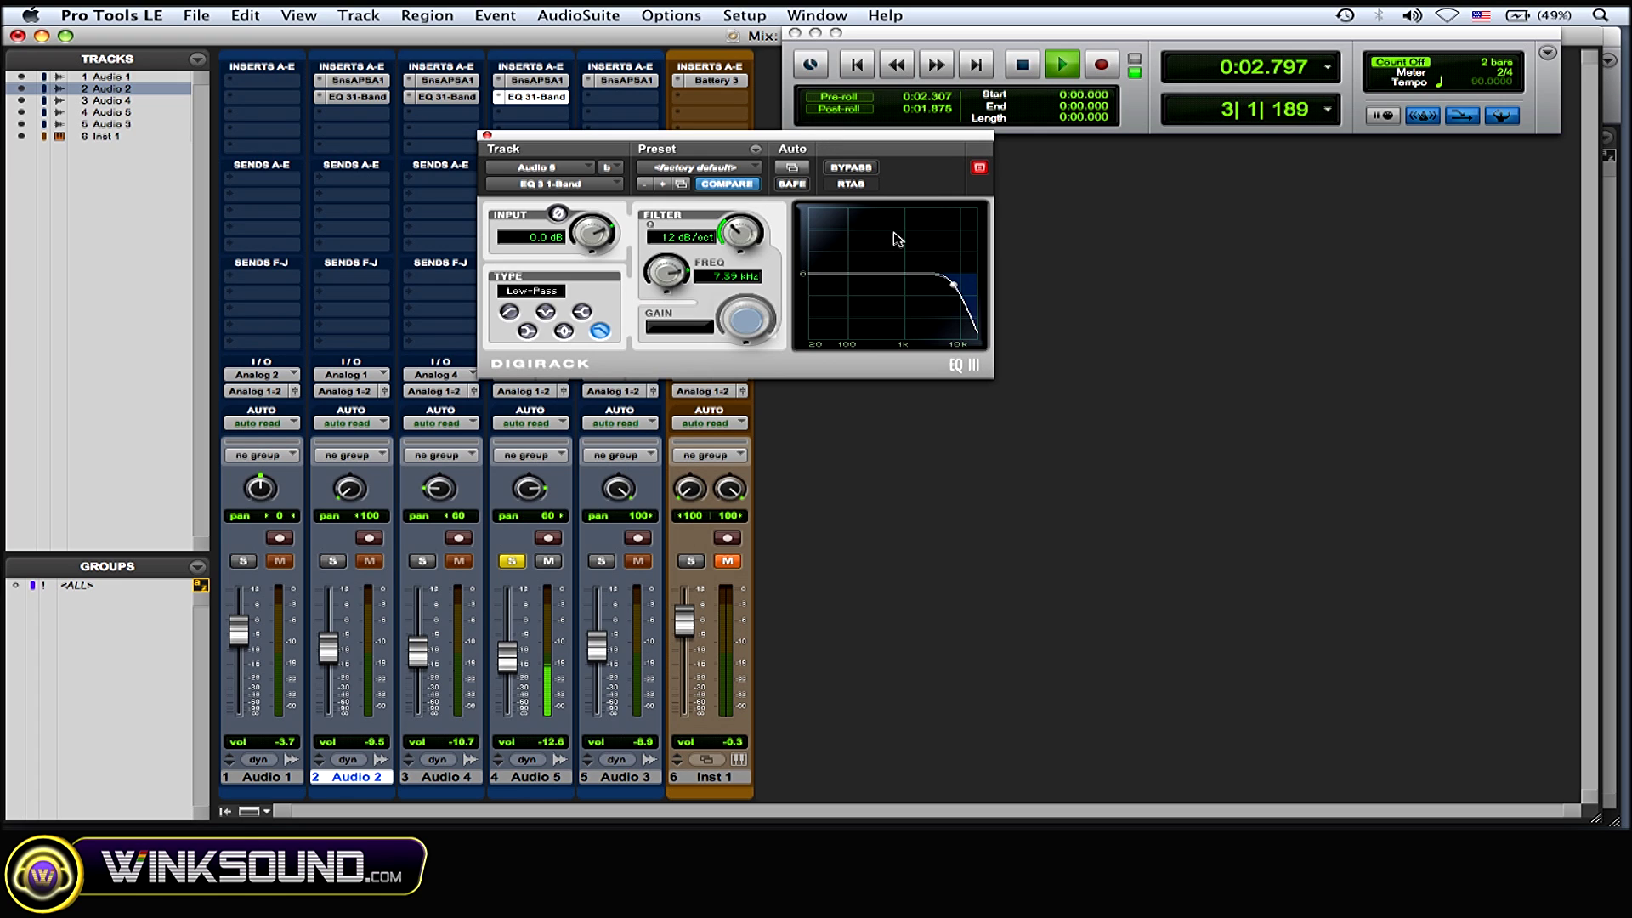
pyautogui.press('space')
pyautogui.click(846, 167)
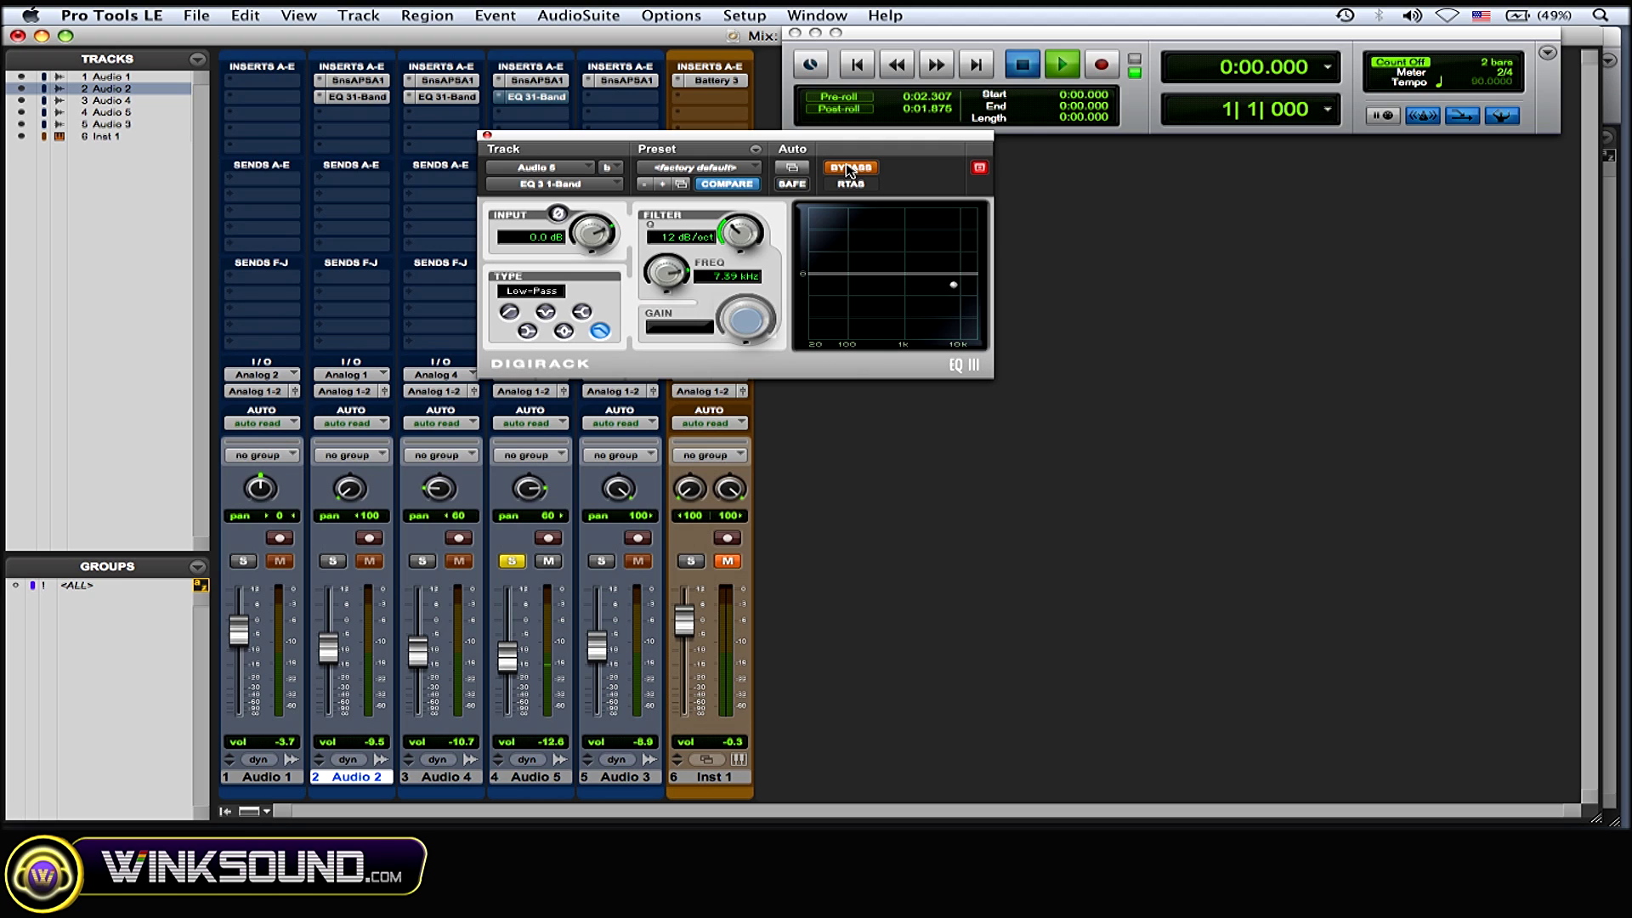
pyautogui.press('space')
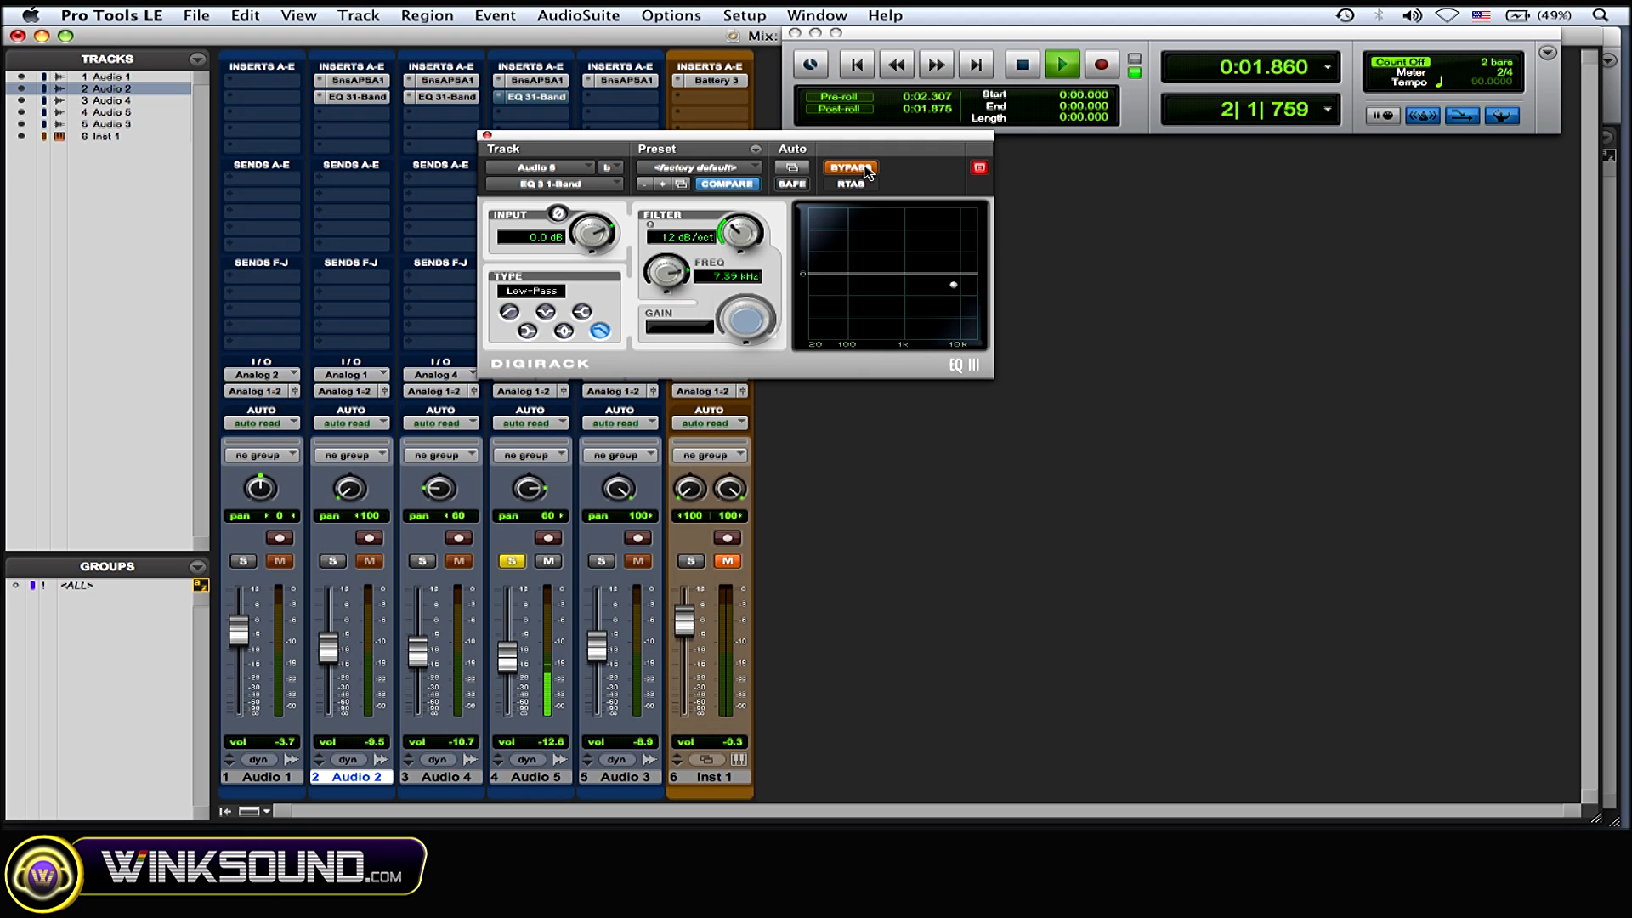
pyautogui.click(860, 168)
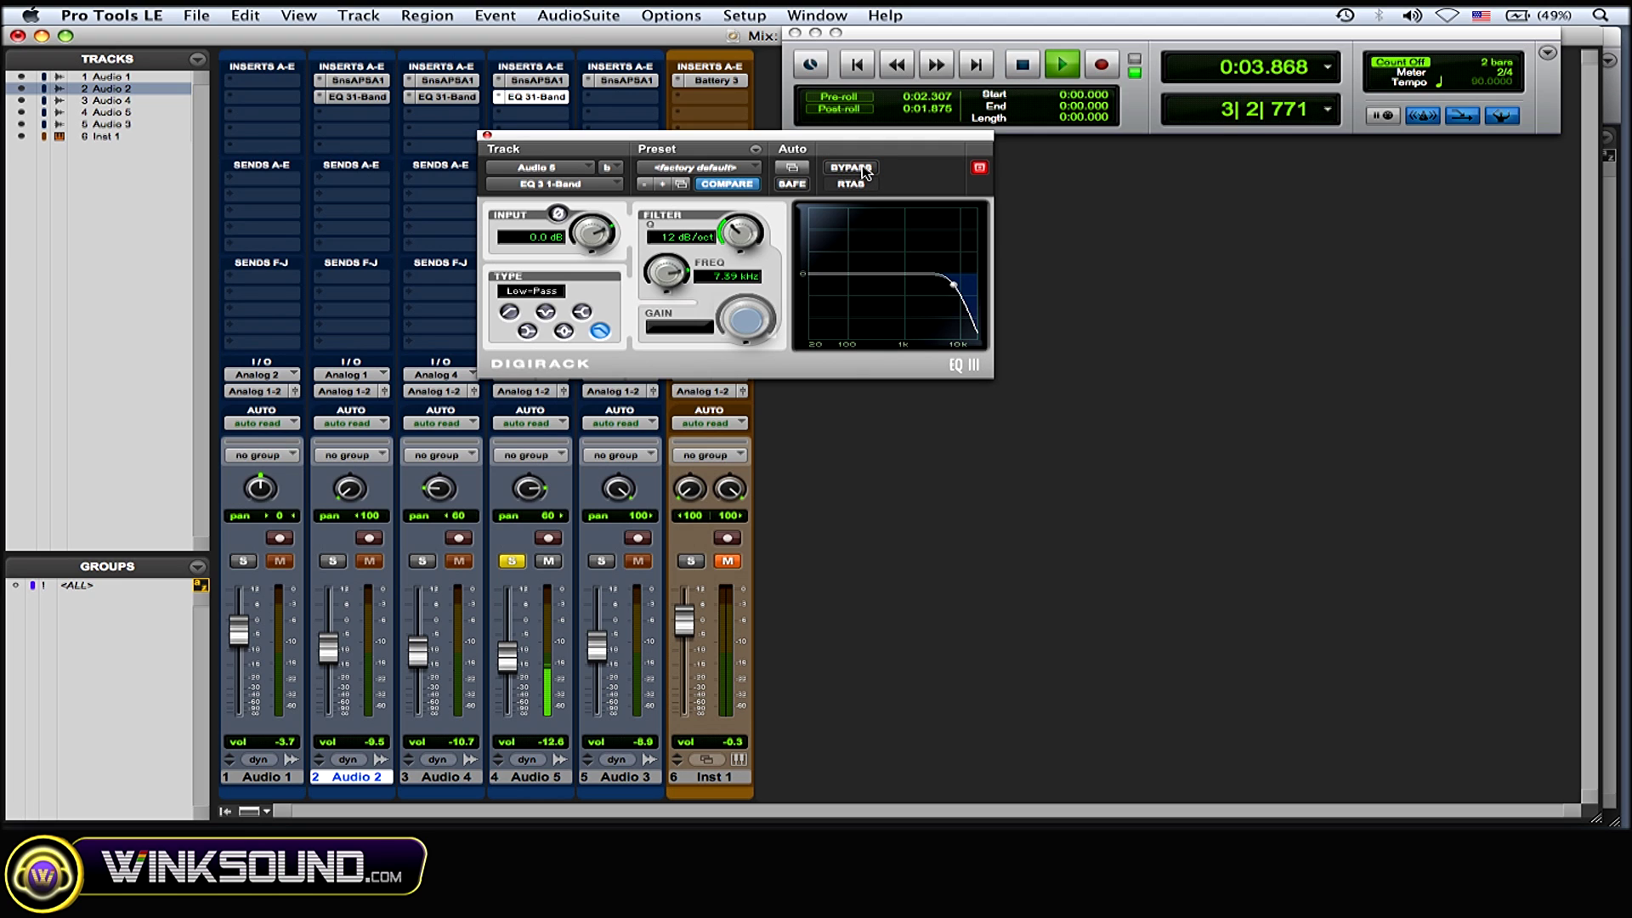
pyautogui.press('space')
# - Close the EQ window and solo Audio 3 instead of Audio 5
pyautogui.click(487, 134)
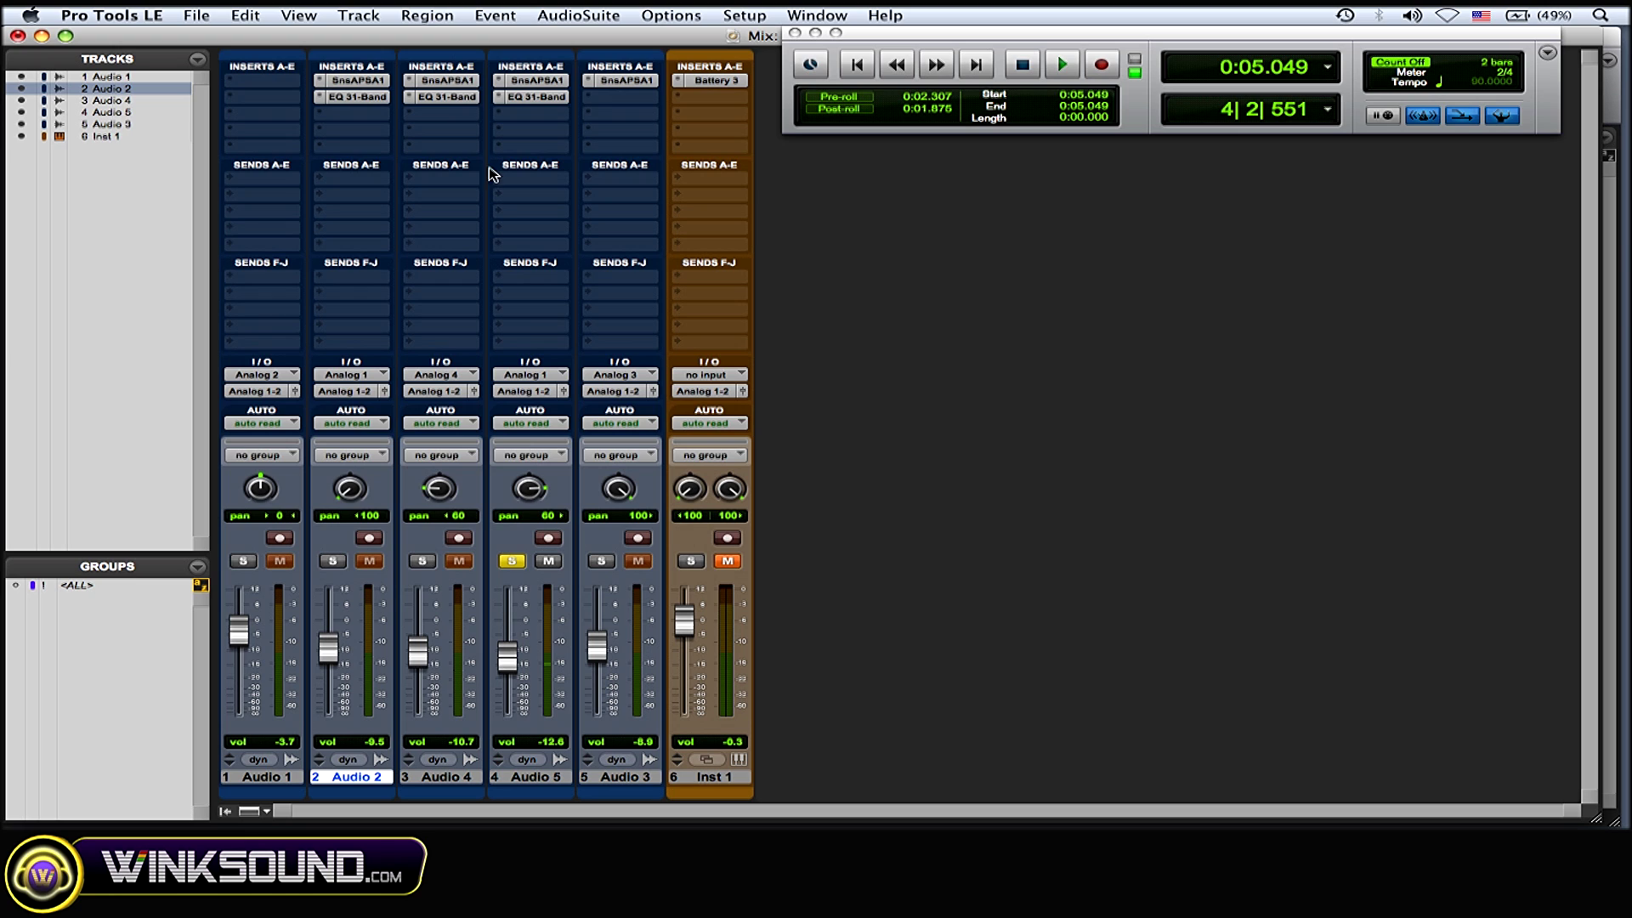
pyautogui.click(519, 563)
pyautogui.click(604, 563)
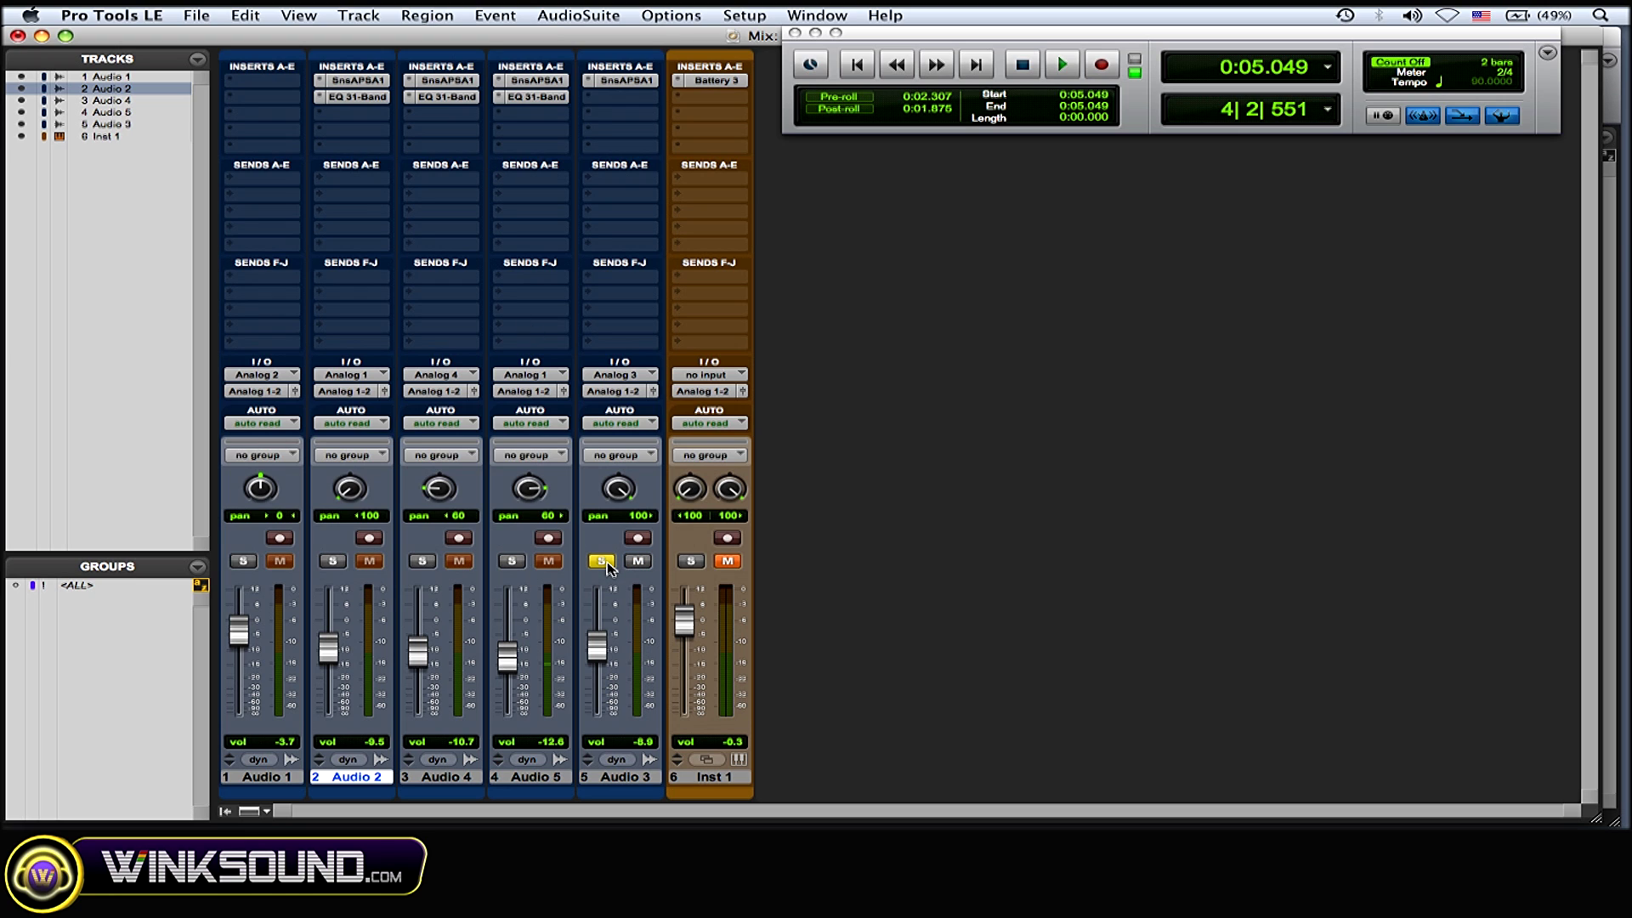
# - Check Audio 3's SansAmp settings and play the soloed Audio 3 from the start
pyautogui.click(613, 80)
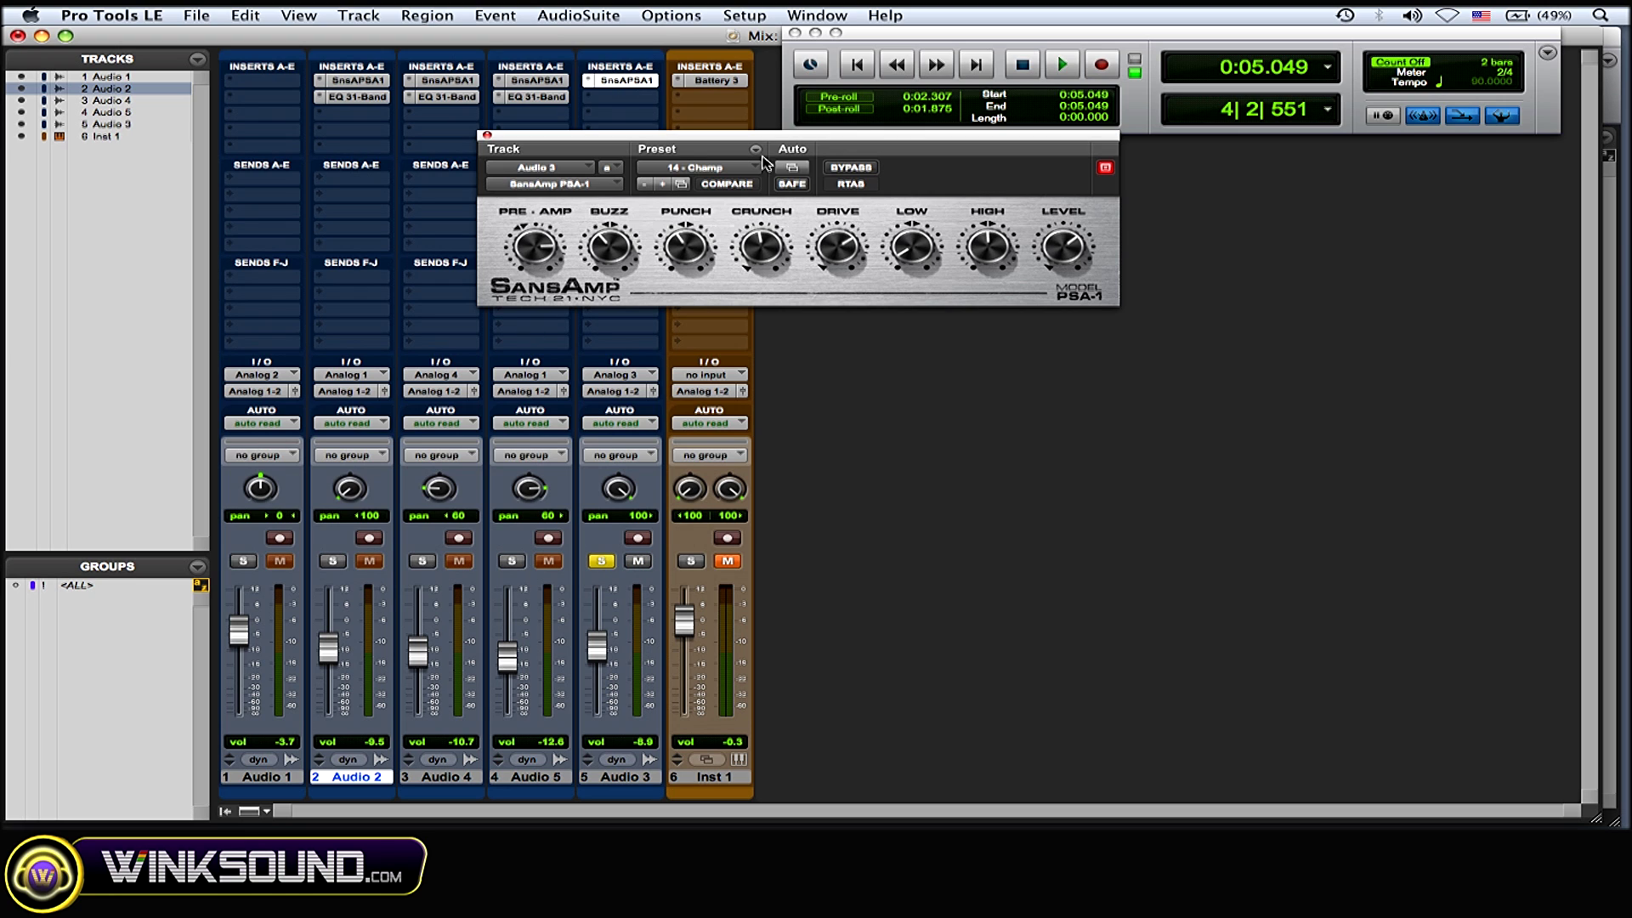
pyautogui.click(487, 134)
pyautogui.press('Return')
pyautogui.press('space')
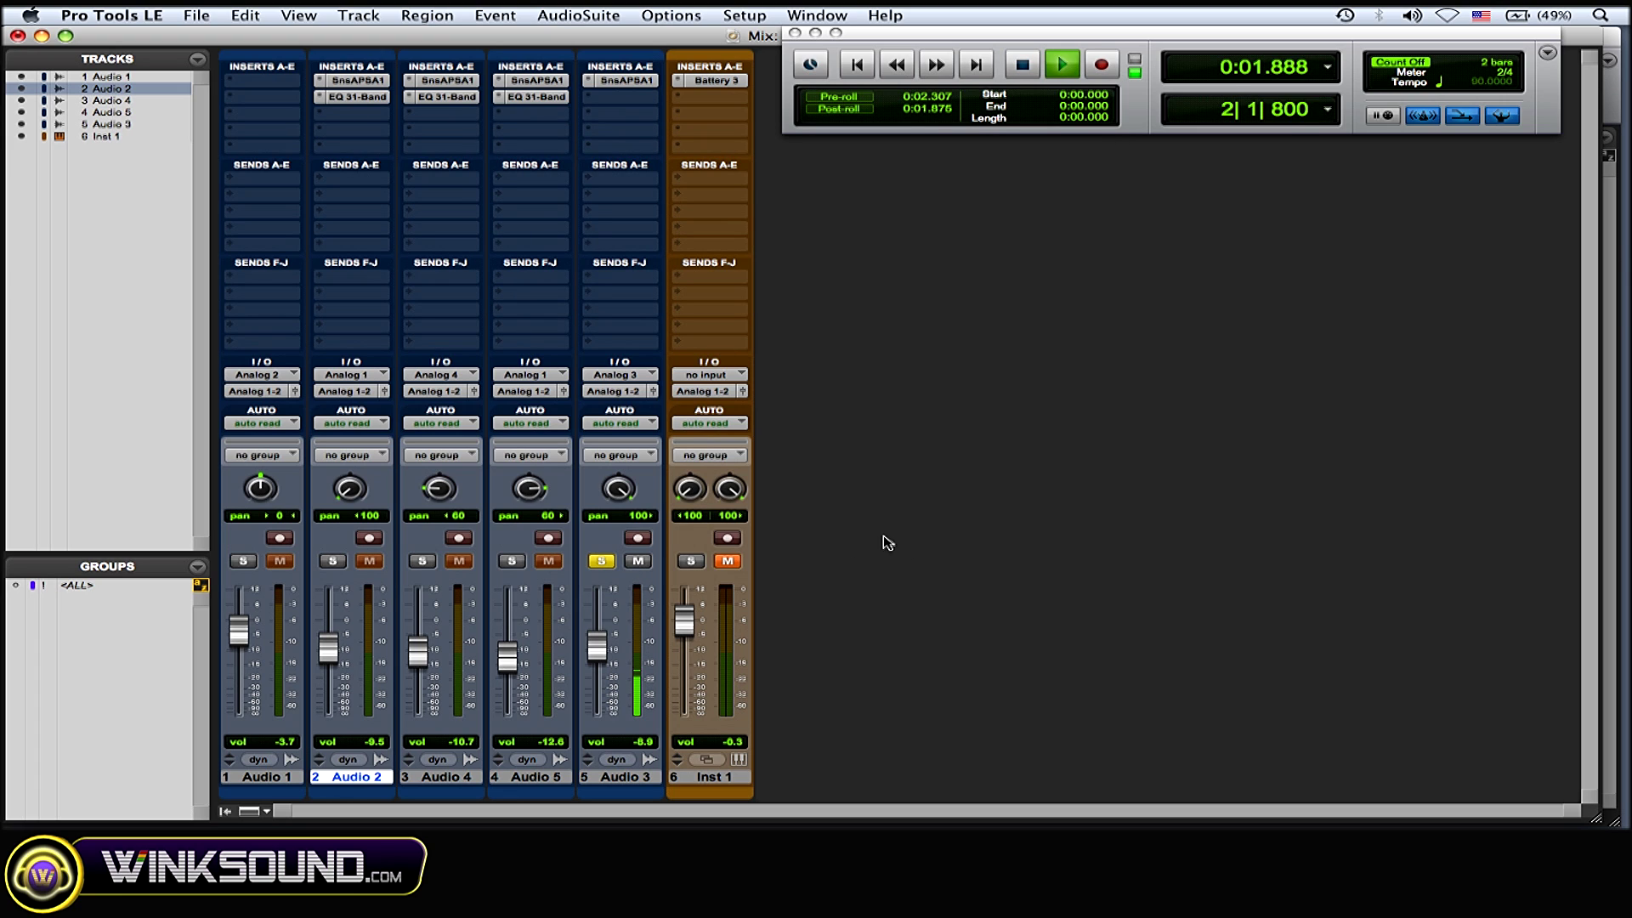
pyautogui.press('space')
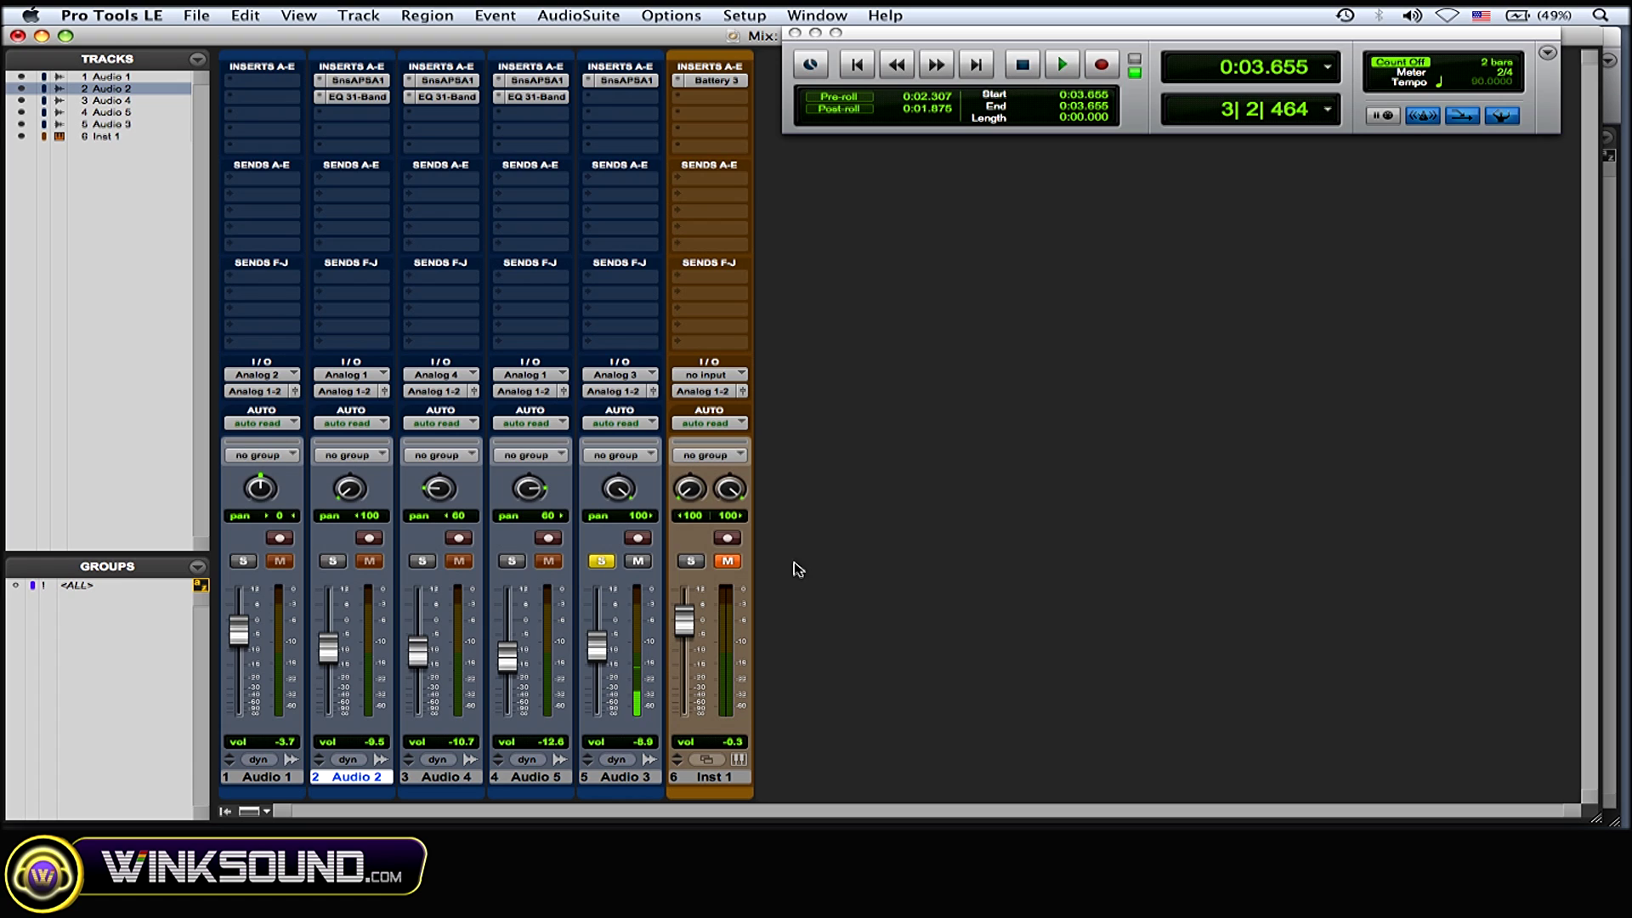
# - Add Audio 5 to the solo, play both copies together, then solo Audio 4 too
pyautogui.click(510, 561)
pyautogui.press('Return')
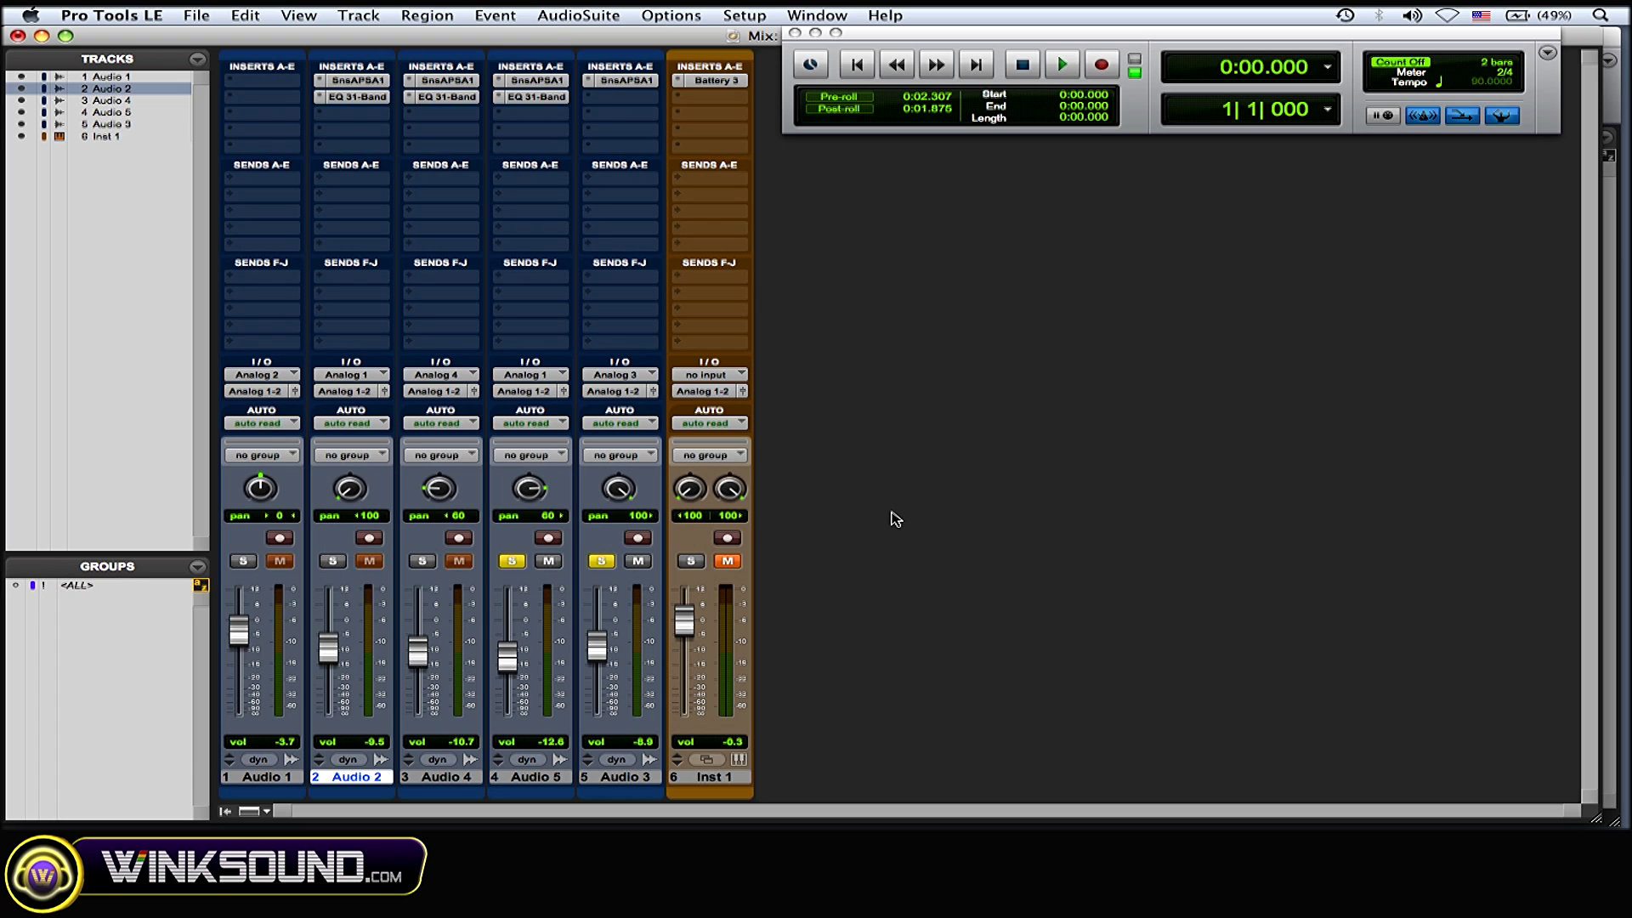
pyautogui.press('space')
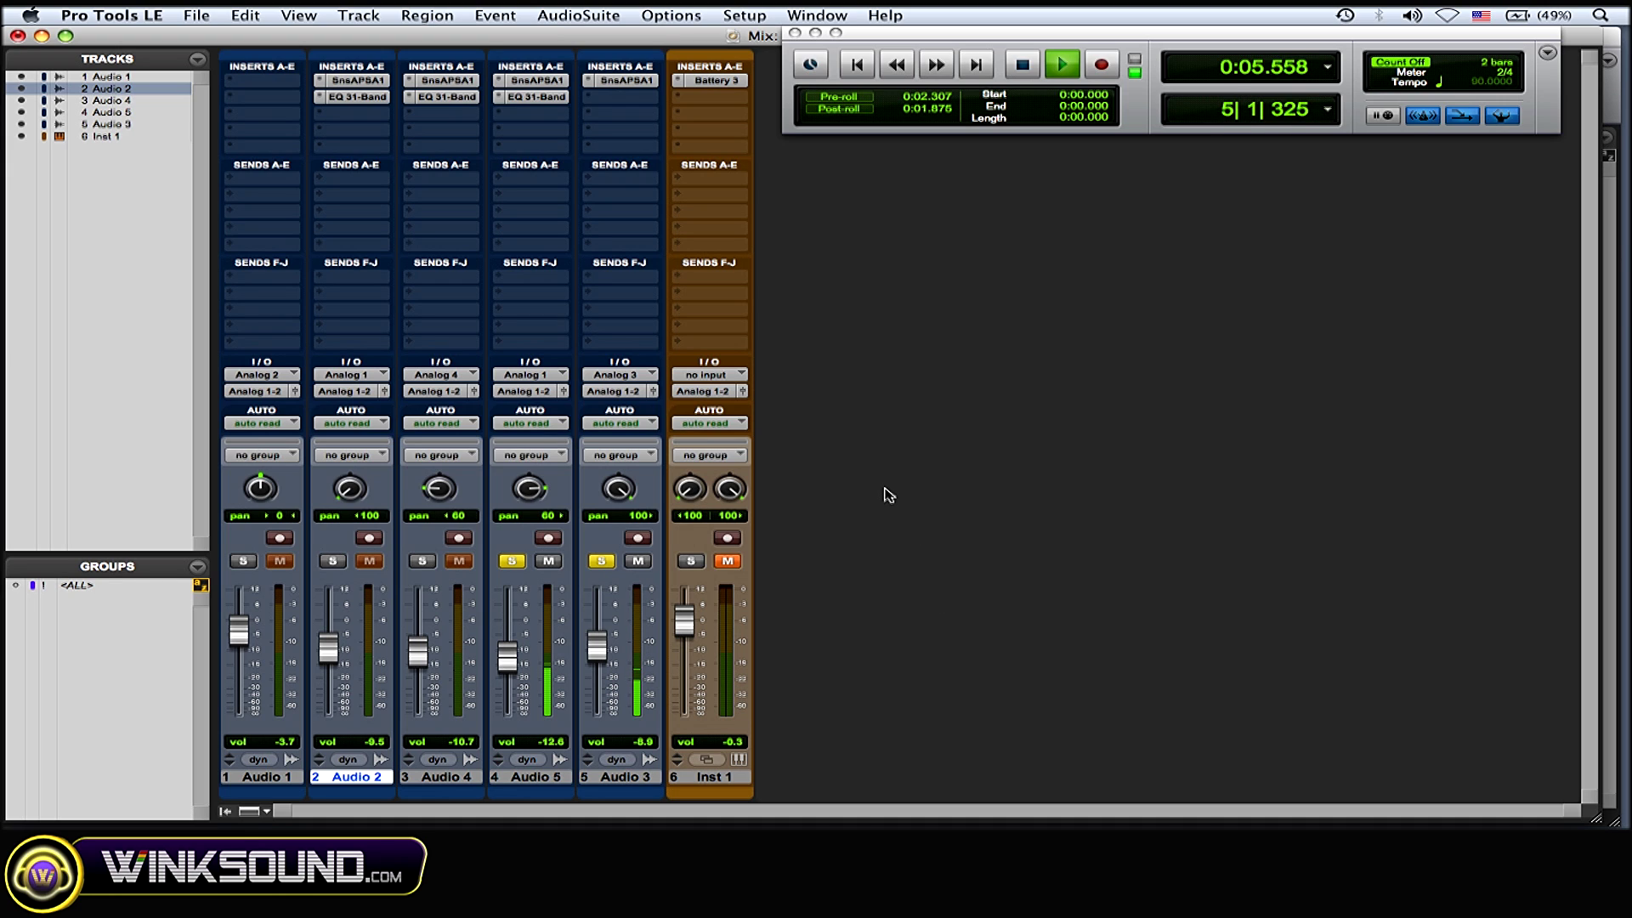
pyautogui.press('space')
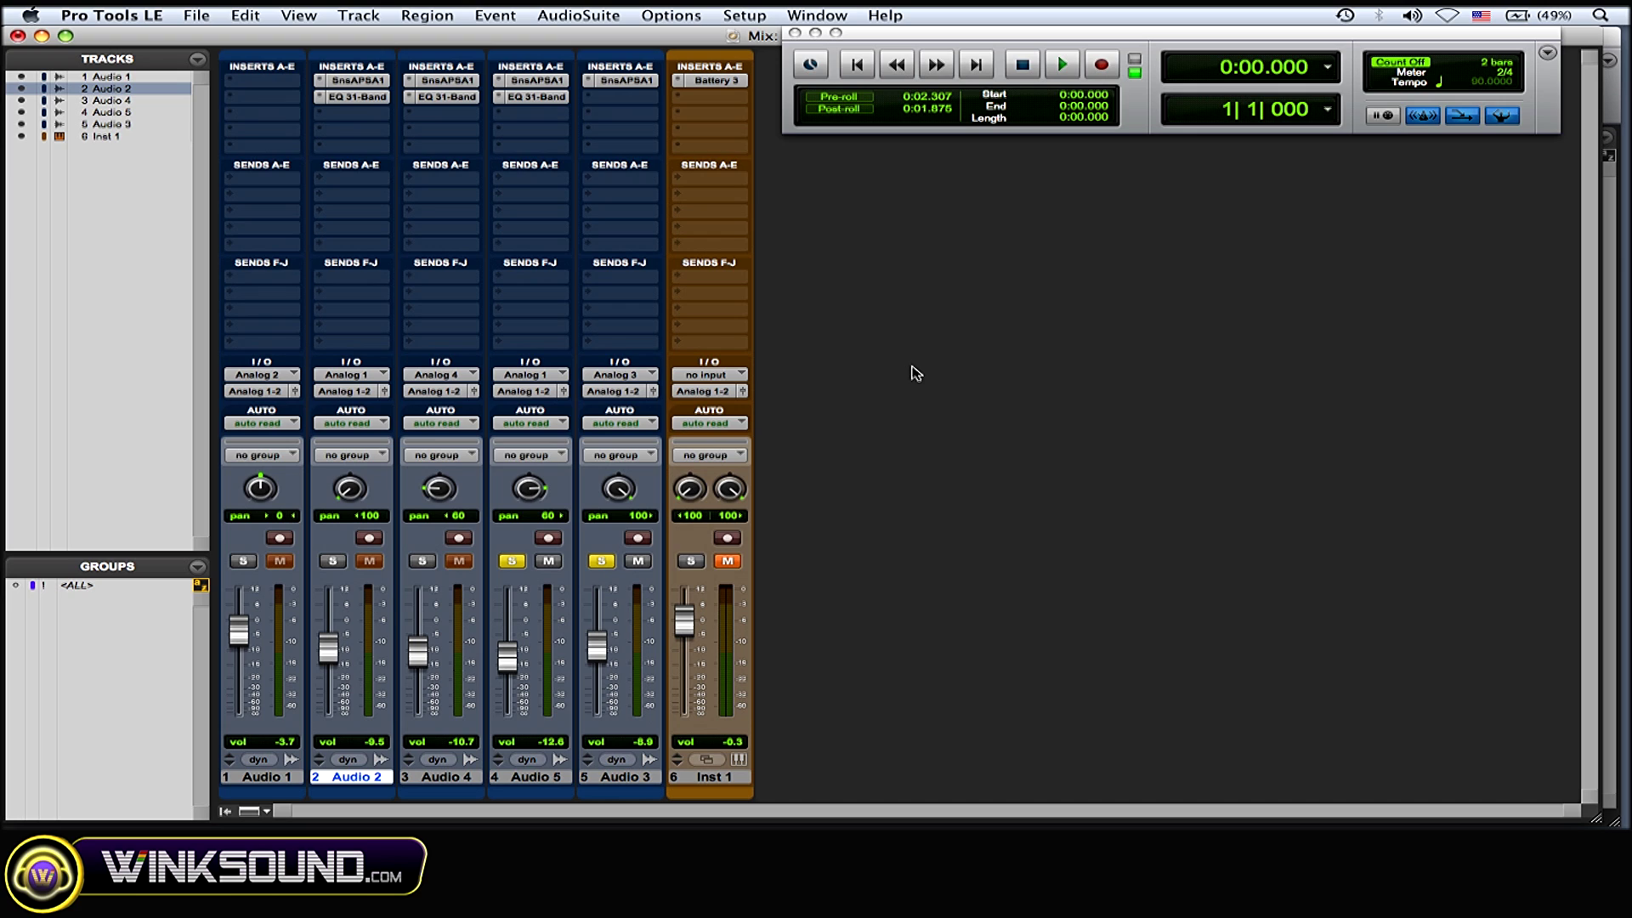
pyautogui.click(422, 561)
# - Solo Audio 2 as well and play all four processed copies together
pyautogui.click(332, 562)
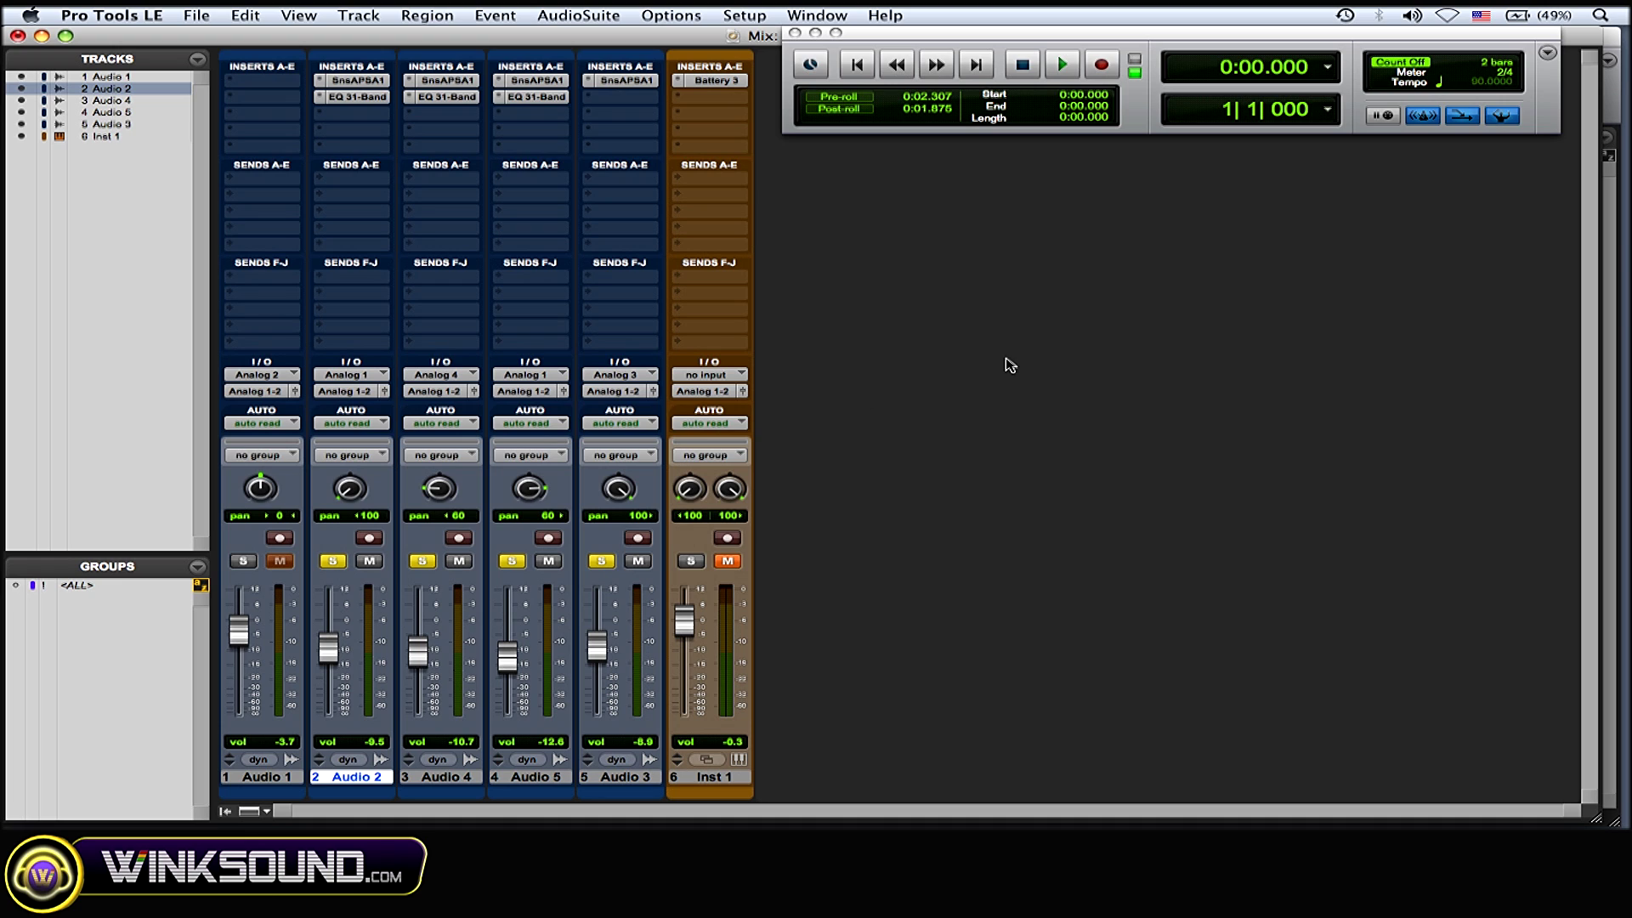
pyautogui.press('space')
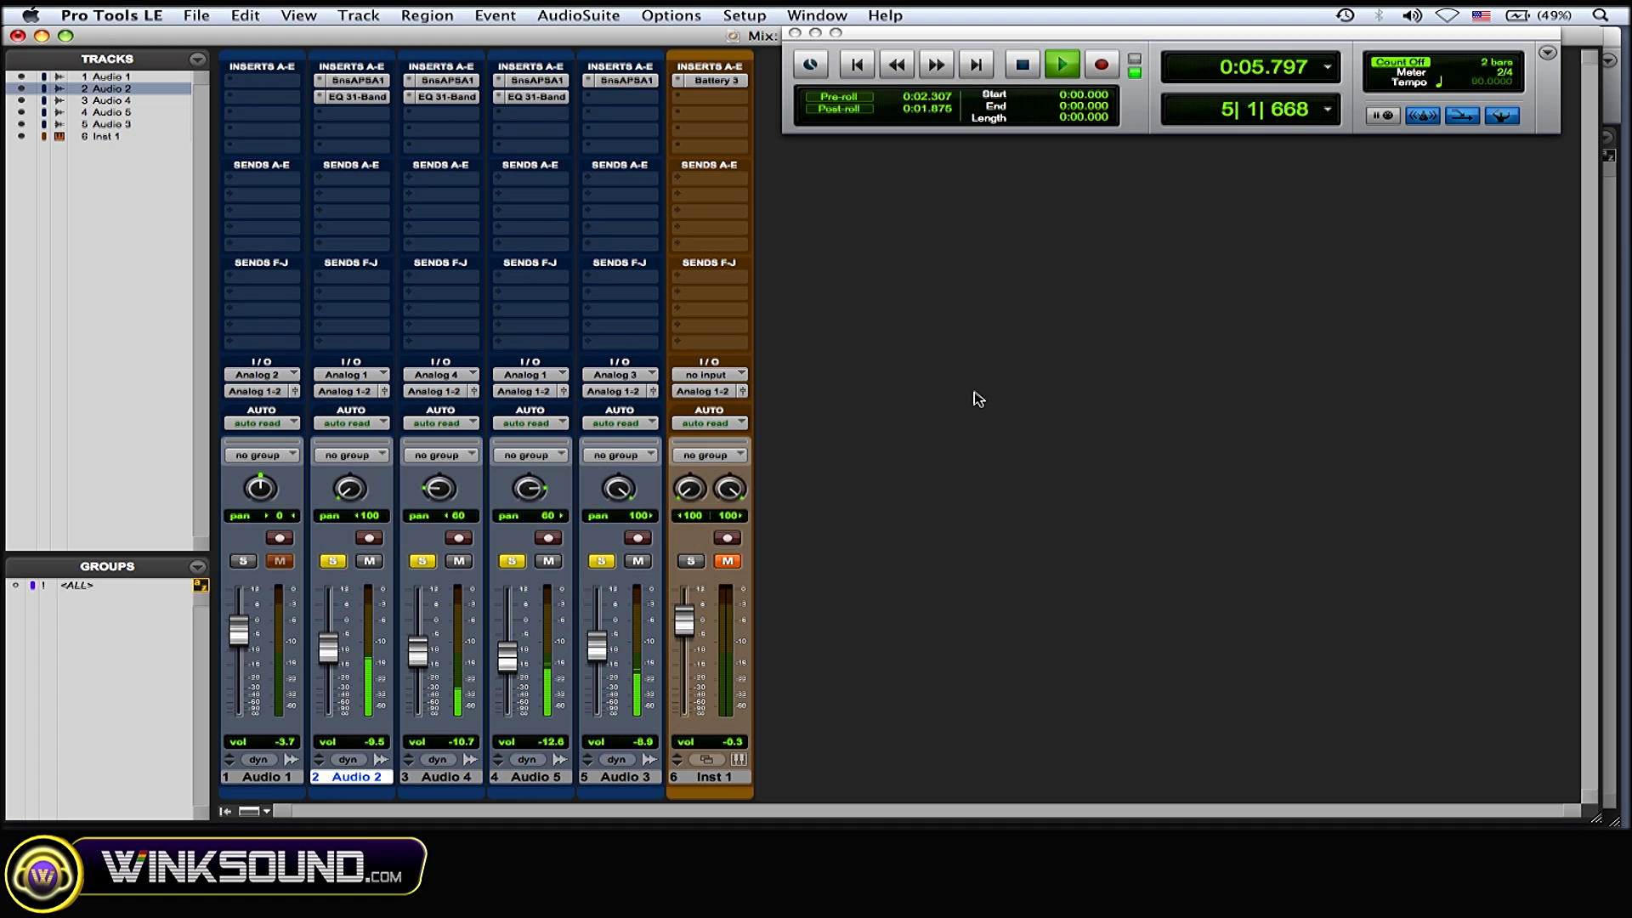
pyautogui.press('space')
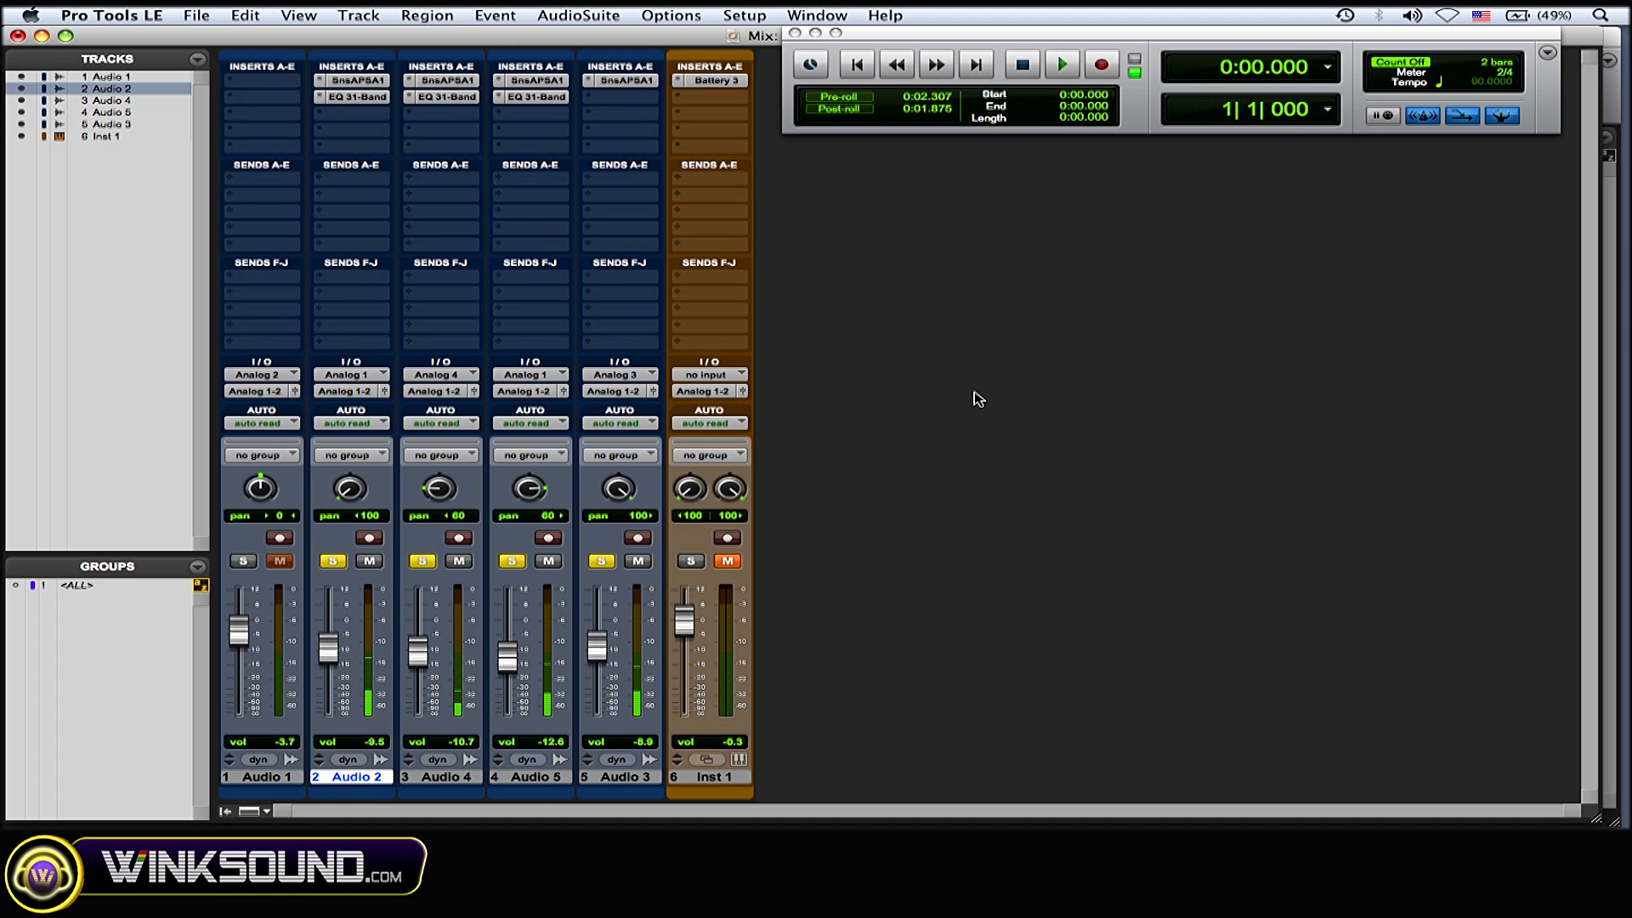
# - Clear the solos on Audio 3, Audio 5, Audio 4 and Audio 2
pyautogui.click(593, 562)
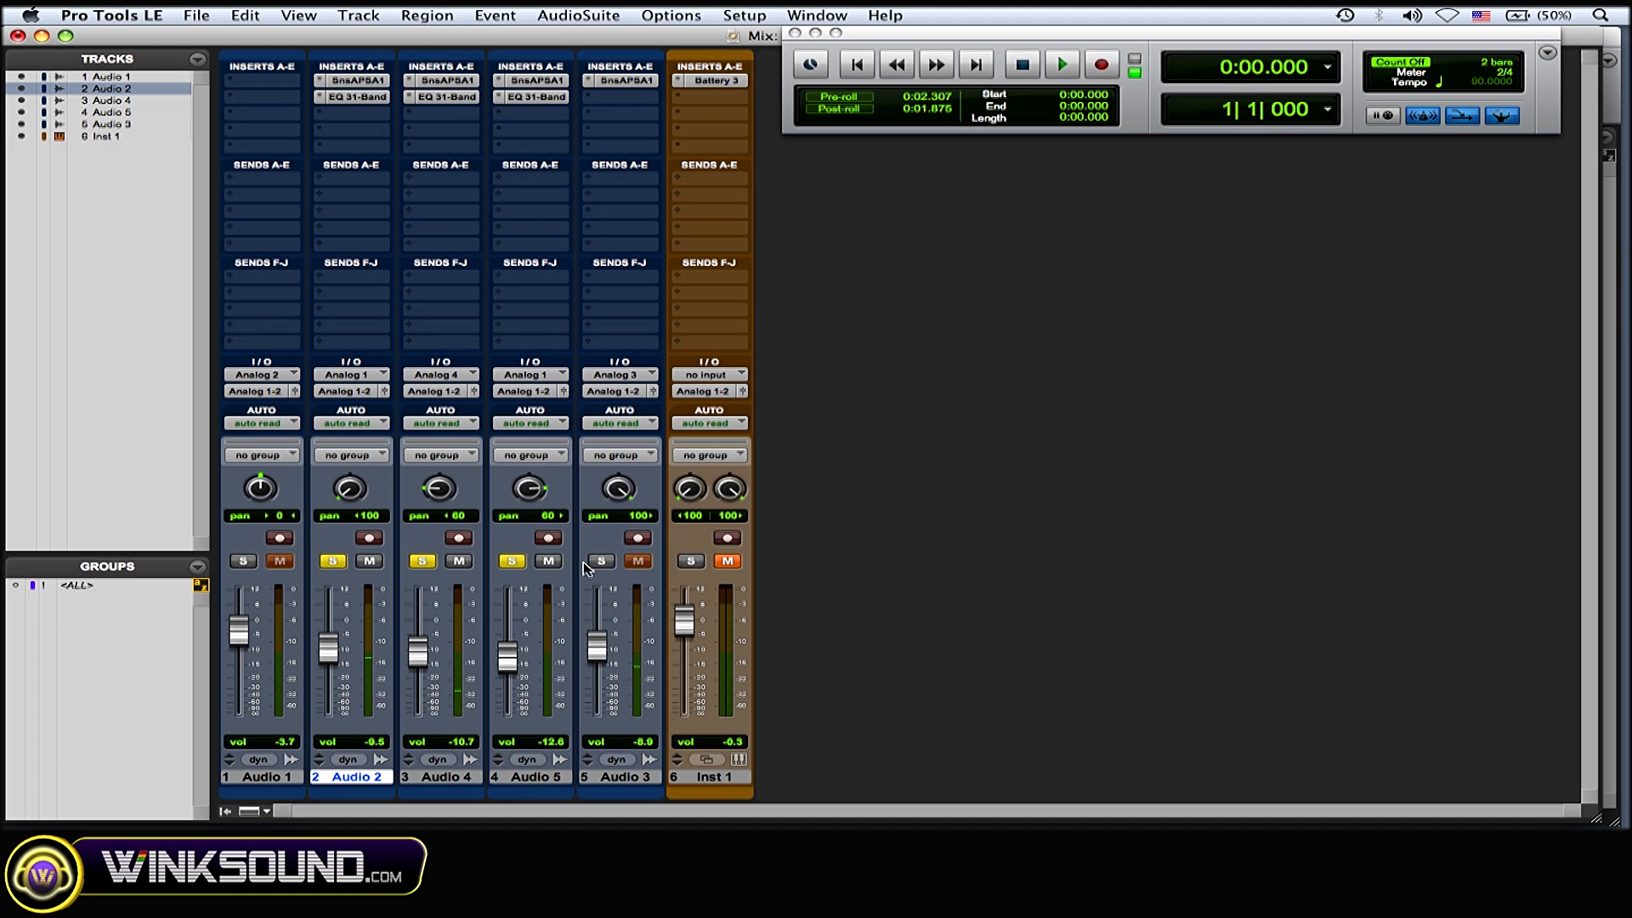
pyautogui.click(512, 561)
pyautogui.click(422, 560)
pyautogui.click(332, 560)
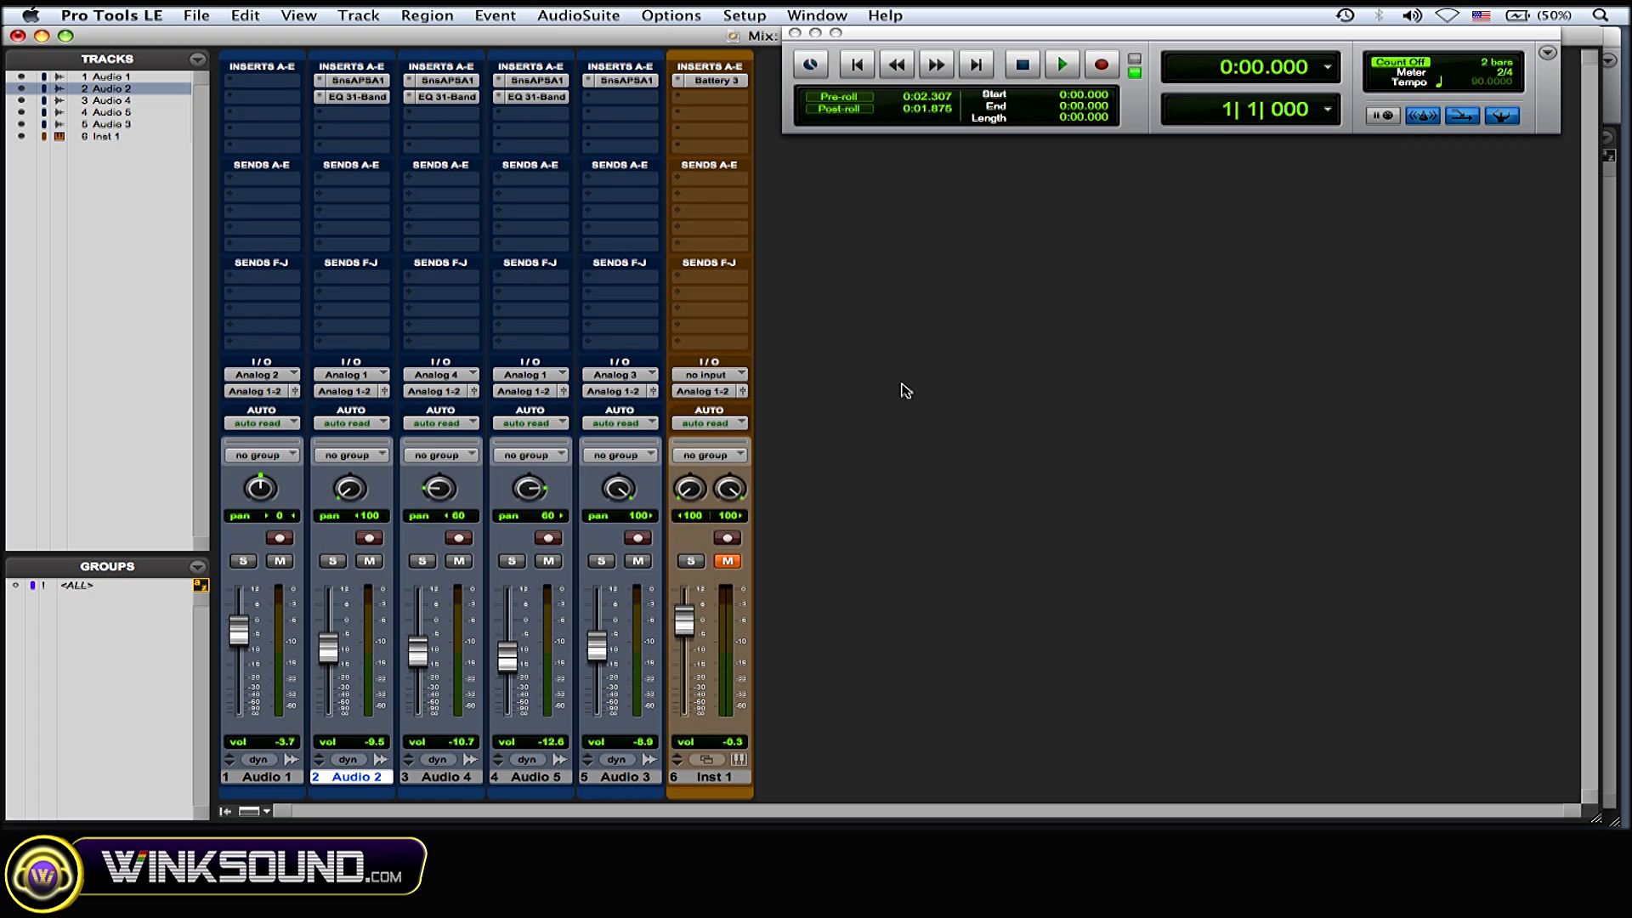
pyautogui.press('space')
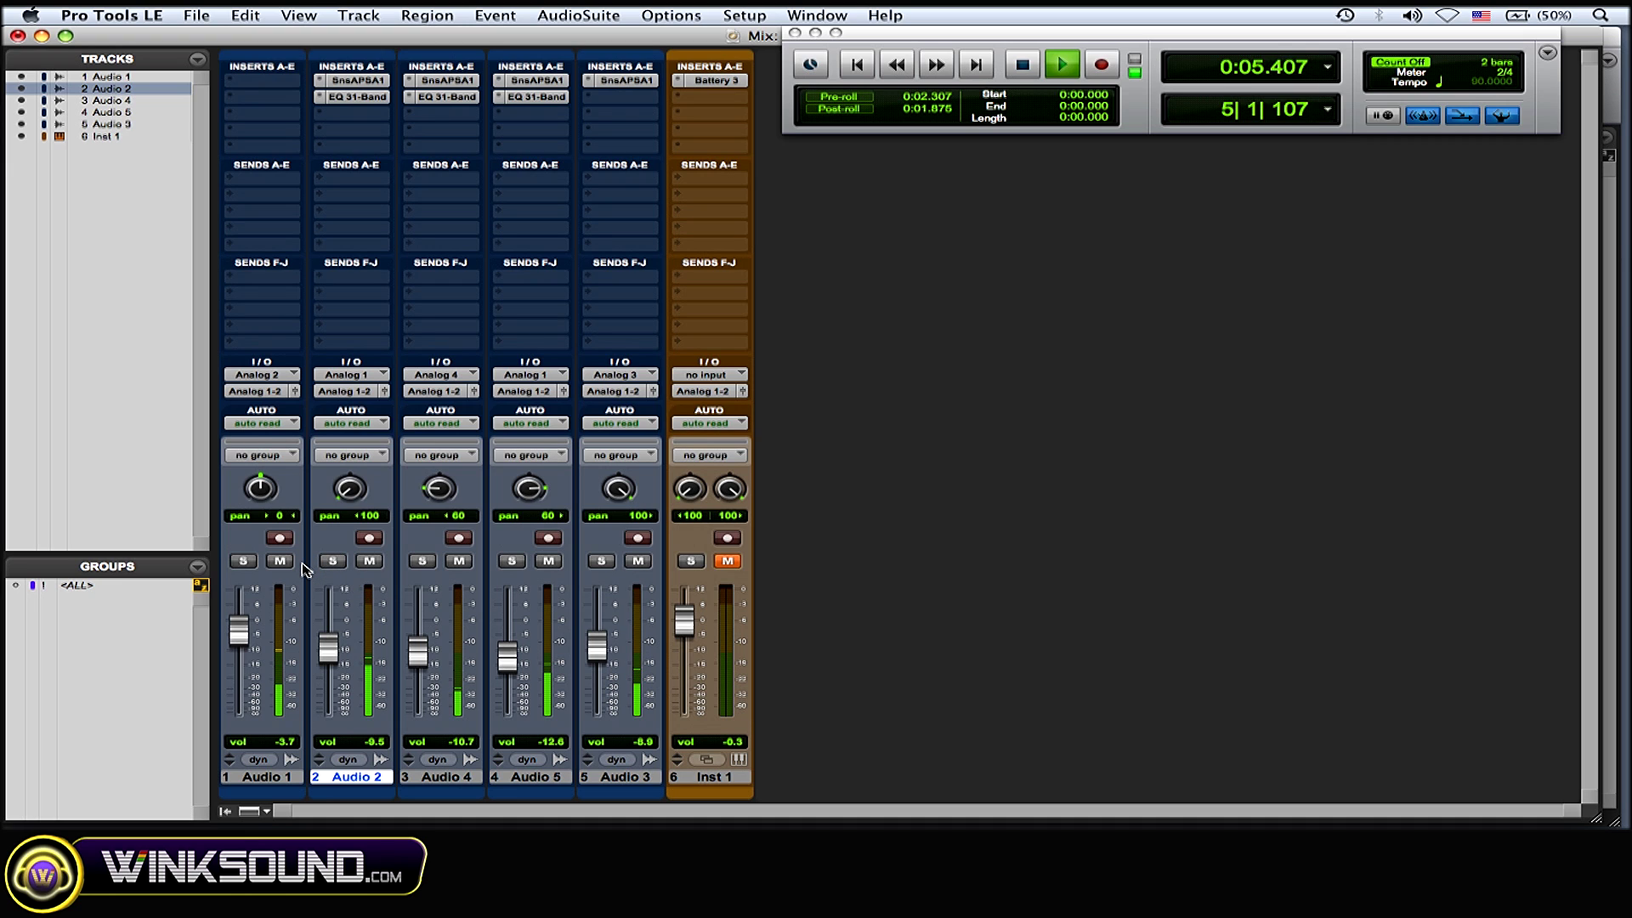
pyautogui.press('space')
pyautogui.click(281, 562)
pyautogui.press('Return')
pyautogui.press('space')
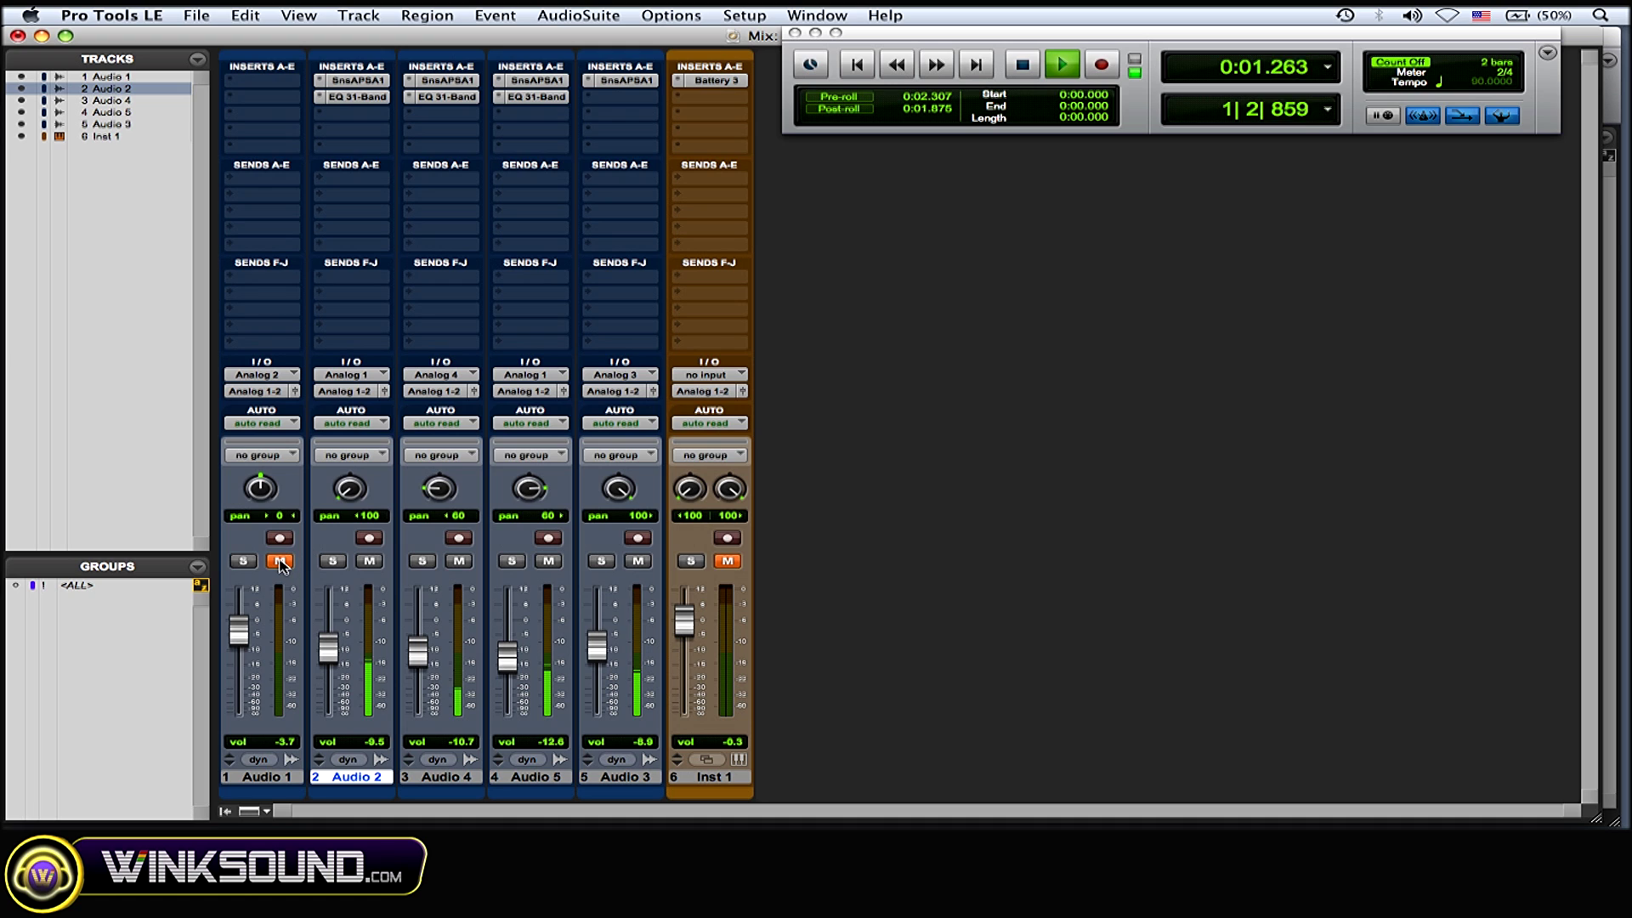
pyautogui.click(280, 561)
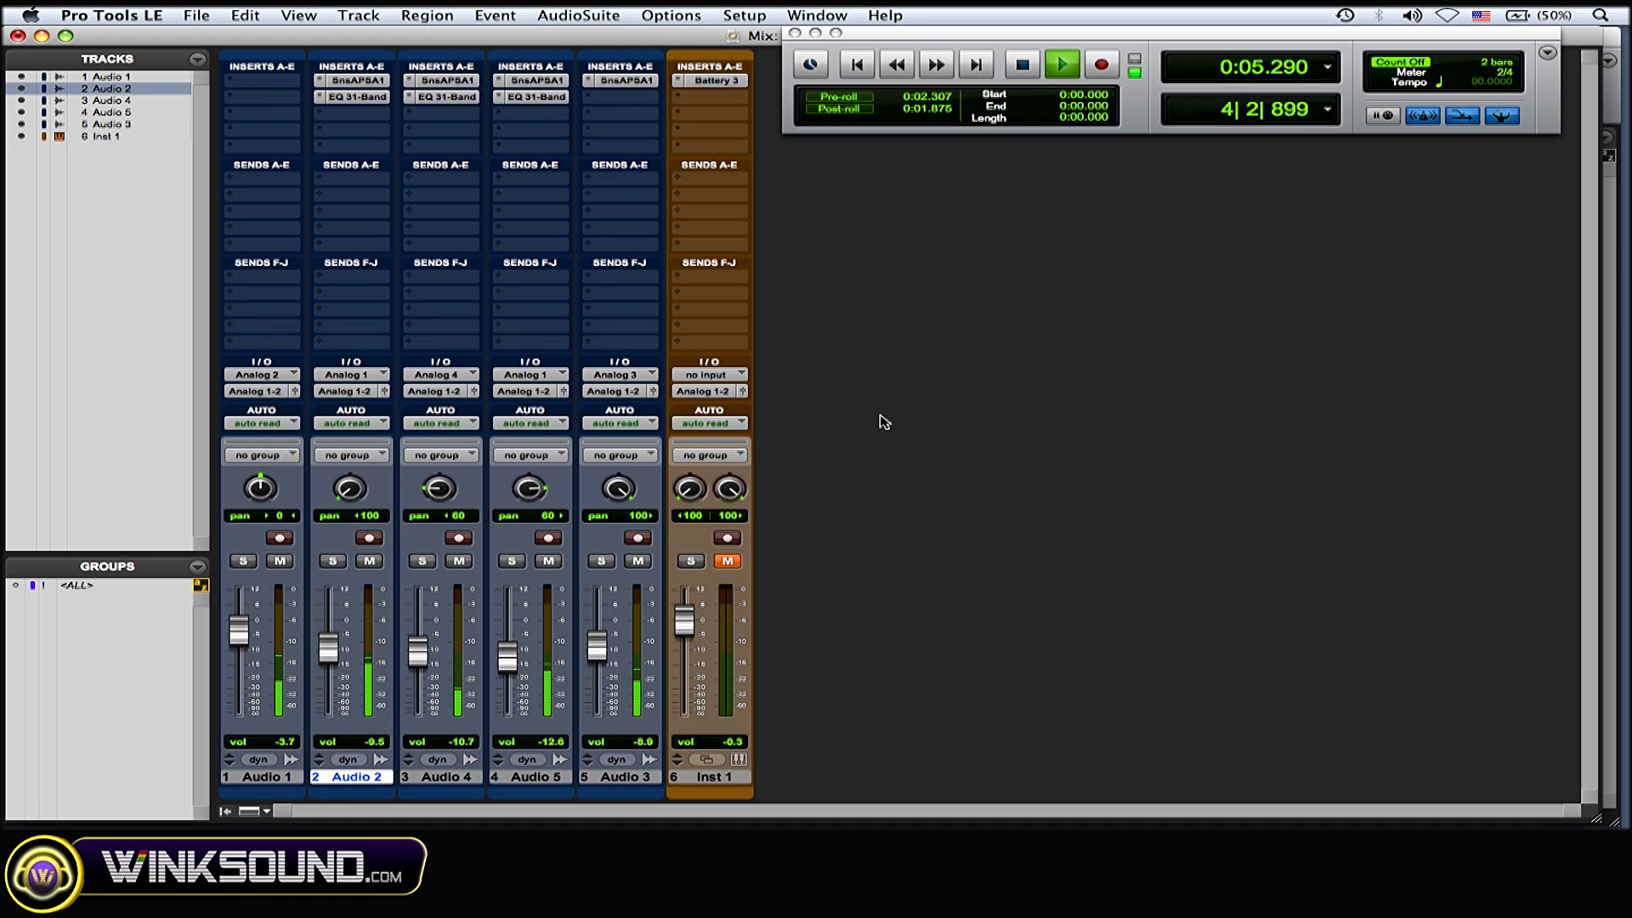
pyautogui.press('space')
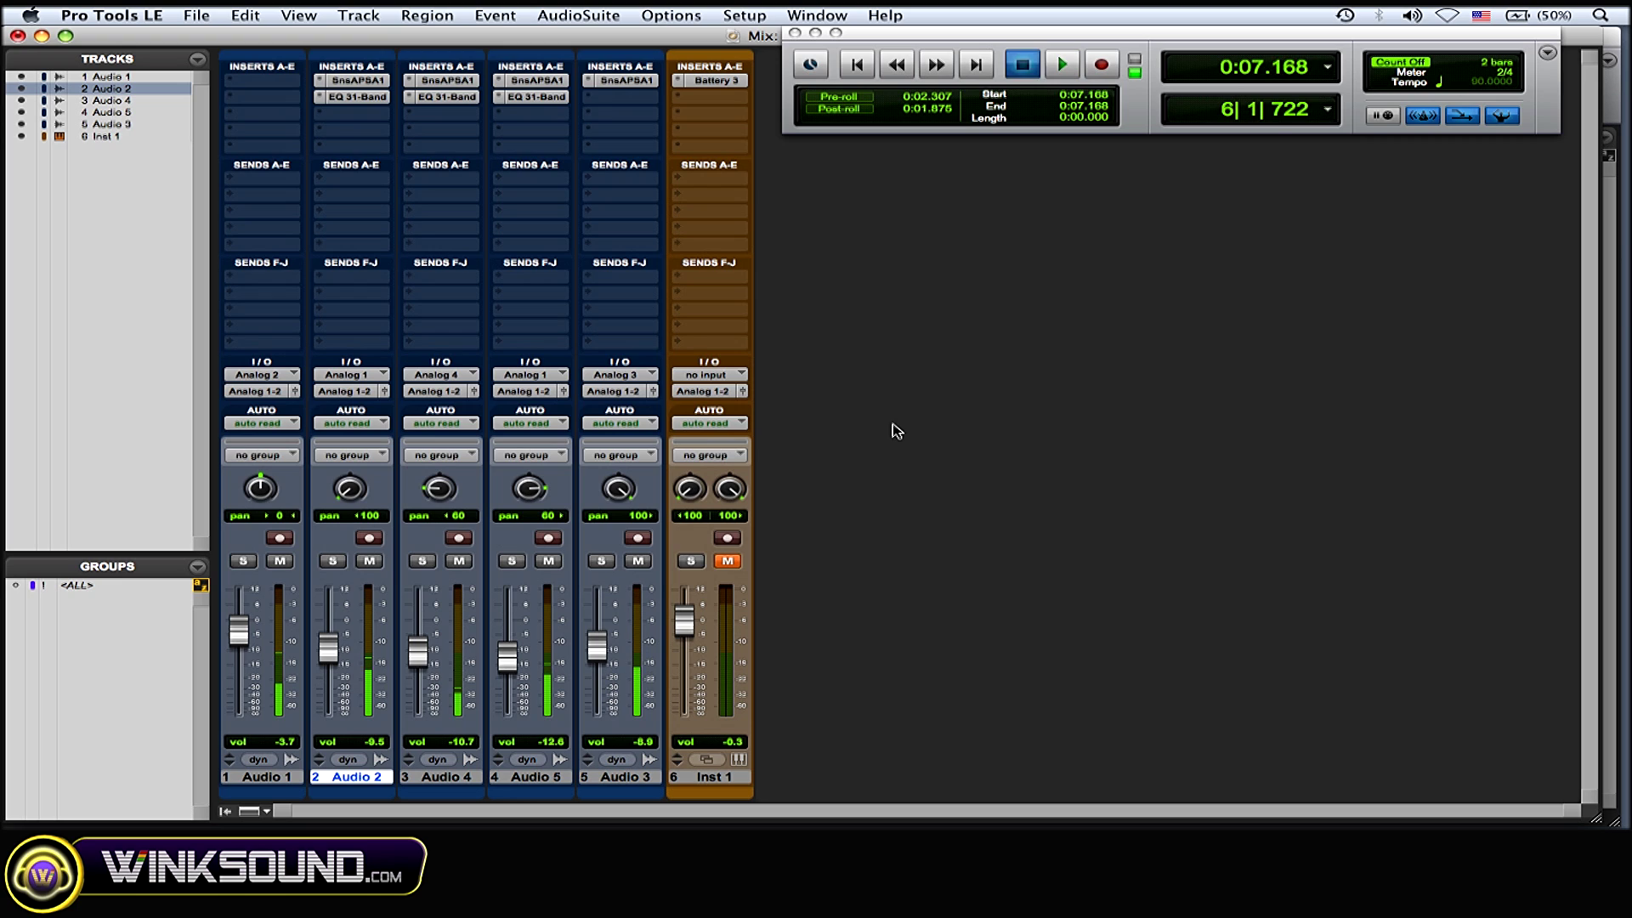